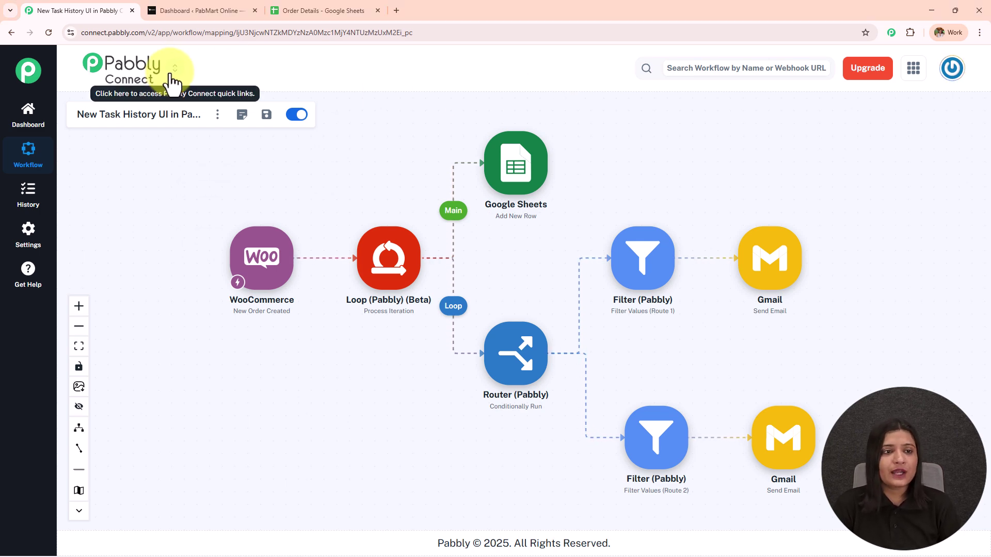
Open the quick links menu from the chevron beside the Pabbly Connect logo
{"action": "left_click", "coordinate": [172, 83]}
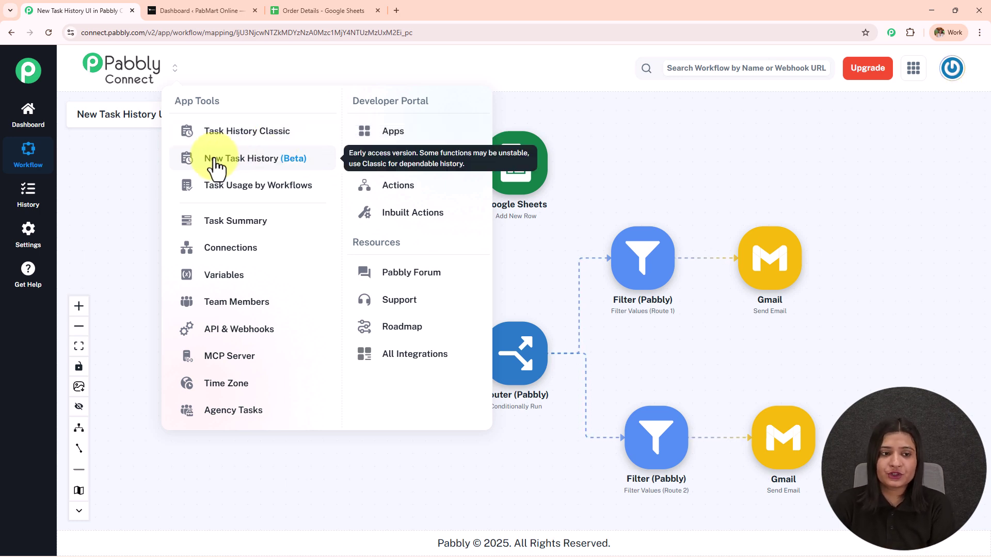
Switch to New Task History (Beta) and open the latest successful 'New Task History UI' run's details
{"action": "left_click", "coordinate": [280, 162]}
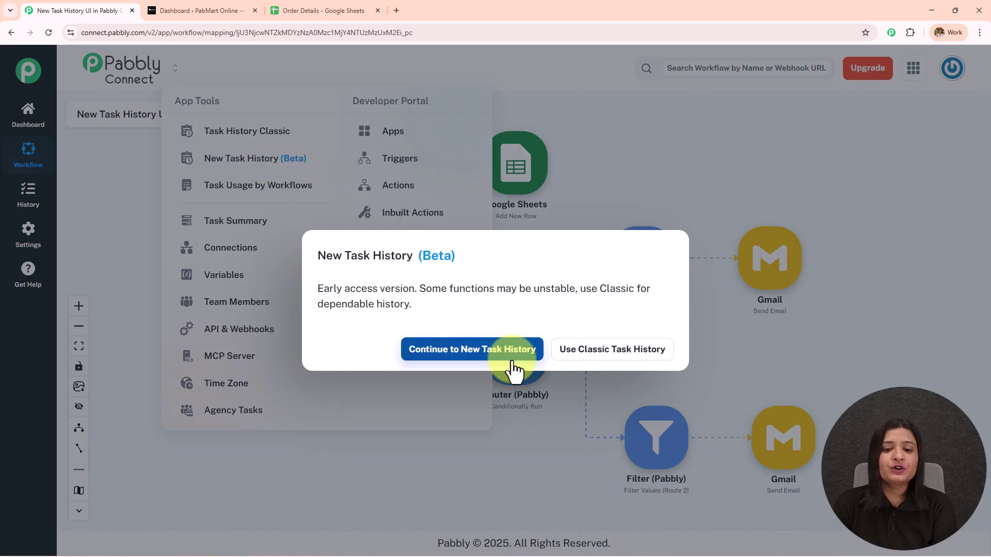
{"action": "left_click", "coordinate": [496, 365]}
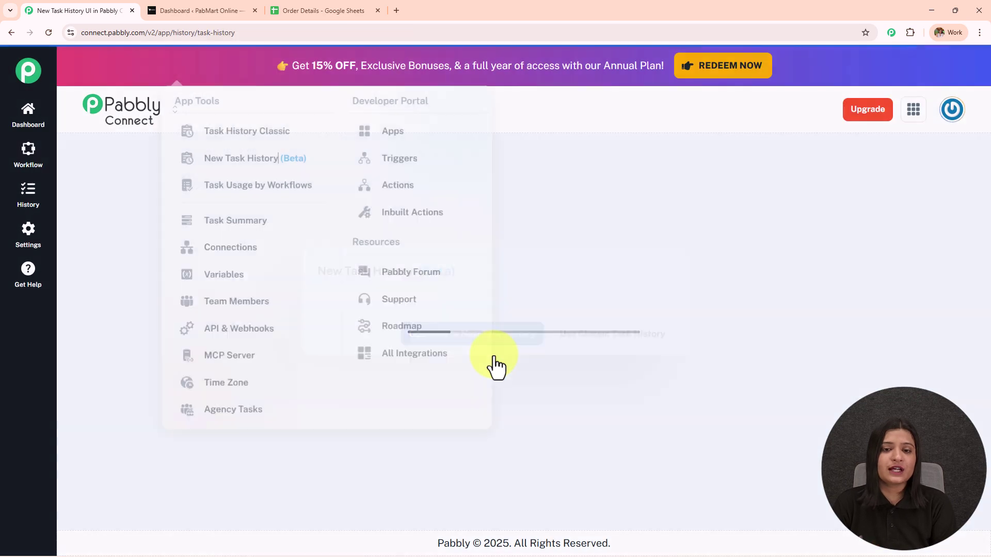
{"action": "scroll", "coordinate": [505, 309], "scroll_direction": "down", "scroll_amount": 10}
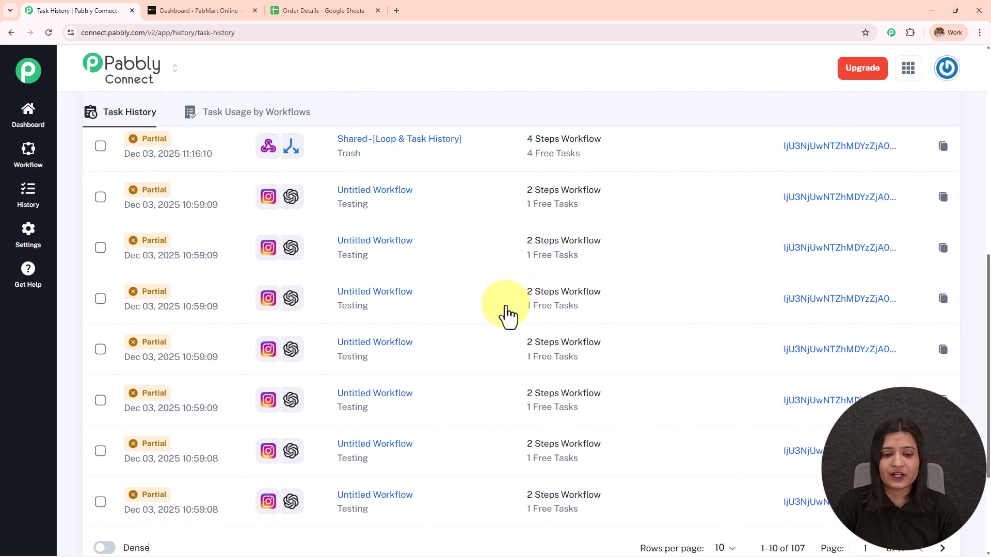
{"action": "left_click", "coordinate": [943, 387]}
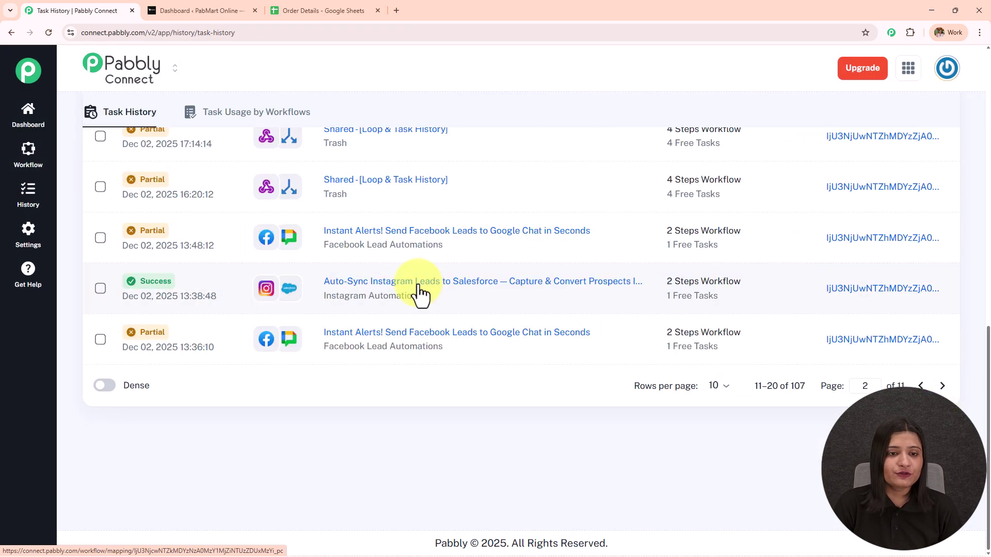
{"action": "scroll", "coordinate": [415, 289], "scroll_direction": "up", "scroll_amount": 10}
{"action": "left_click", "coordinate": [412, 289]}
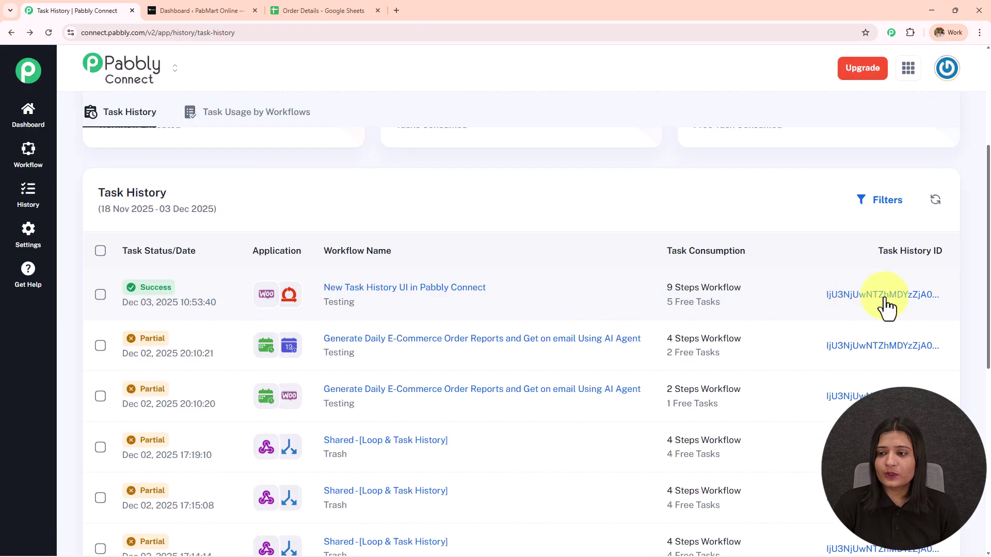
{"action": "left_click", "coordinate": [889, 296]}
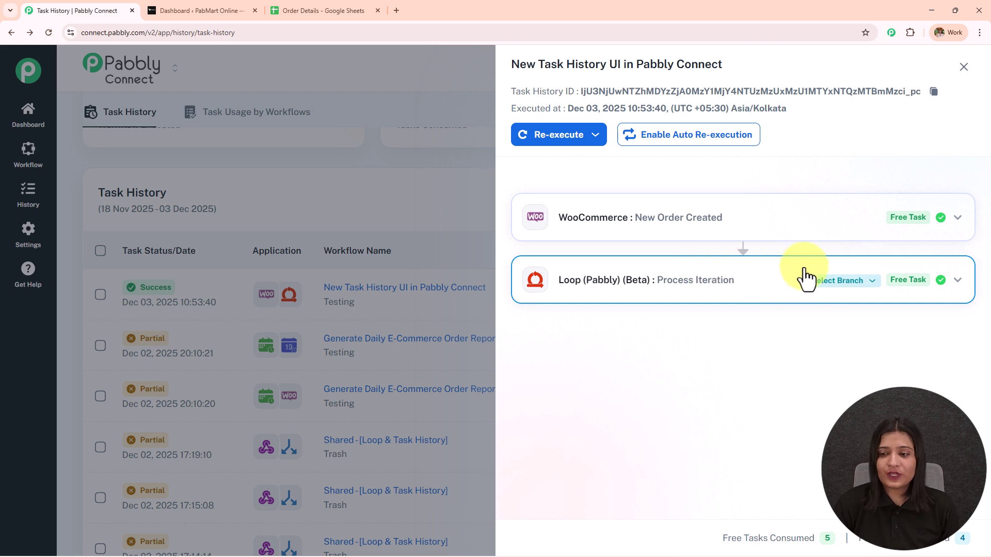
Set the Loop card to Loop Branch and Iteration 1, then the Router to Route 1
{"action": "left_click", "coordinate": [829, 284]}
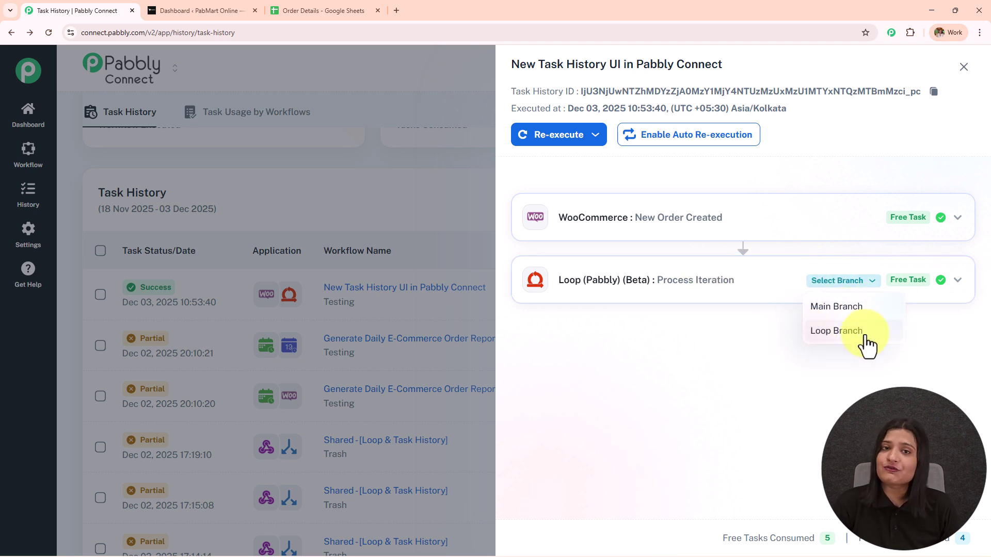
{"action": "left_click", "coordinate": [846, 307]}
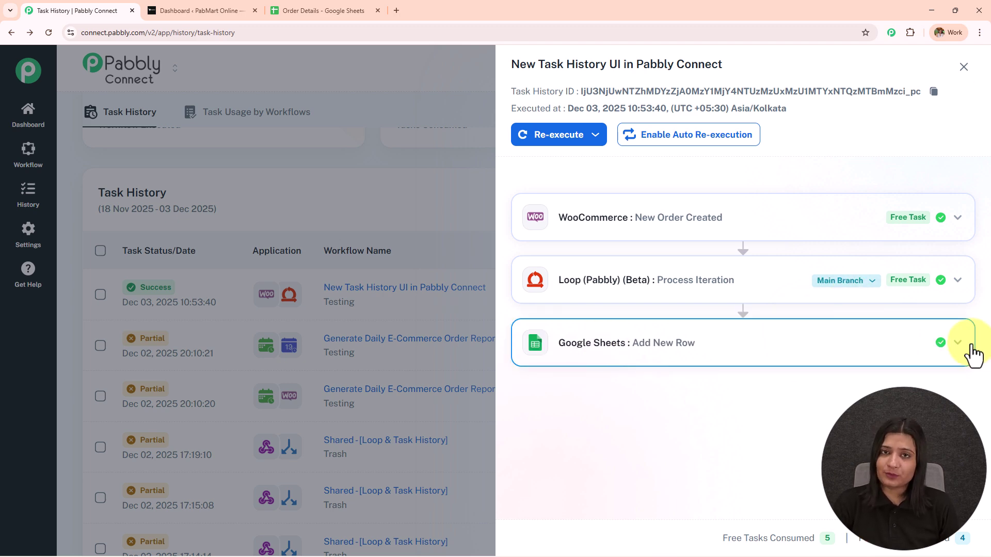
{"action": "left_click", "coordinate": [843, 283]}
{"action": "left_click", "coordinate": [837, 333]}
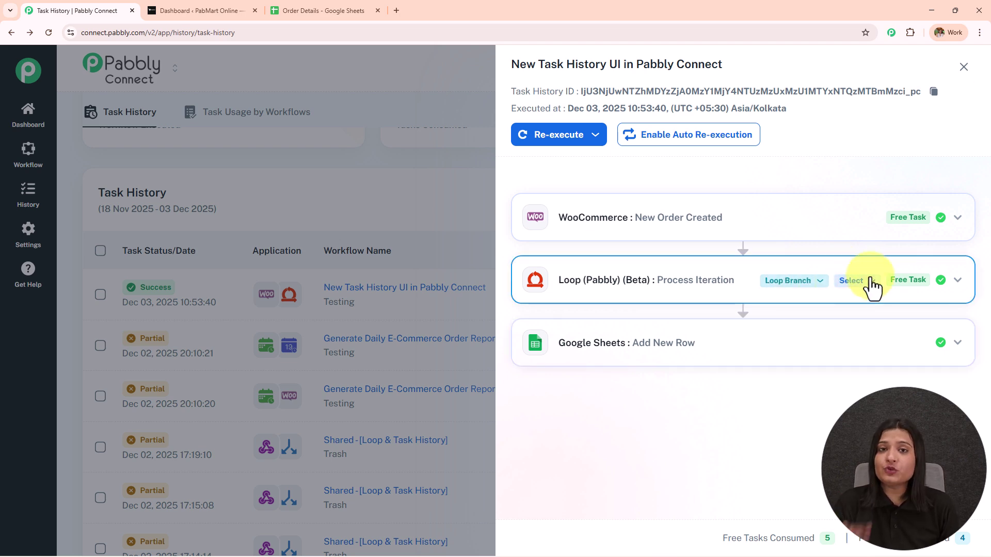
{"action": "left_click", "coordinate": [871, 283]}
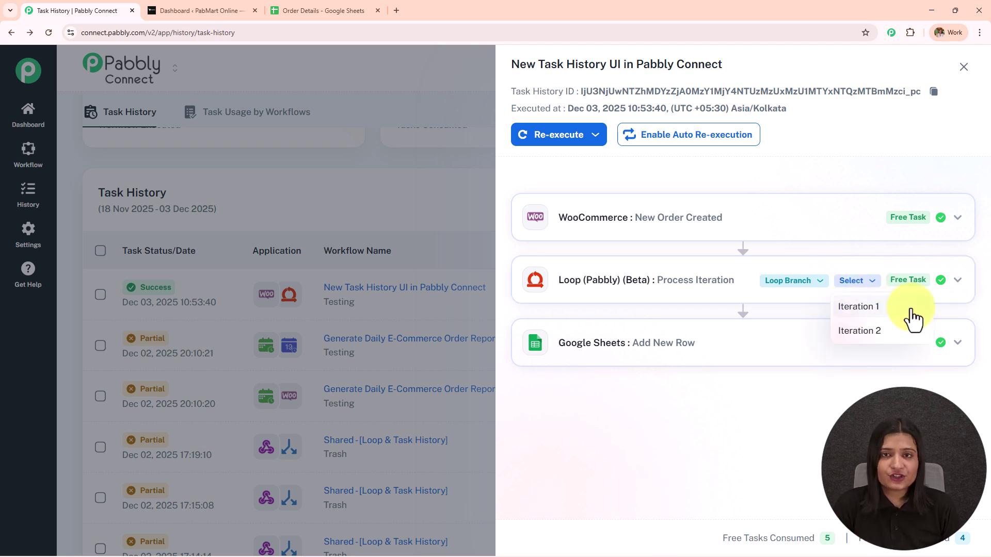
{"action": "left_click", "coordinate": [863, 309]}
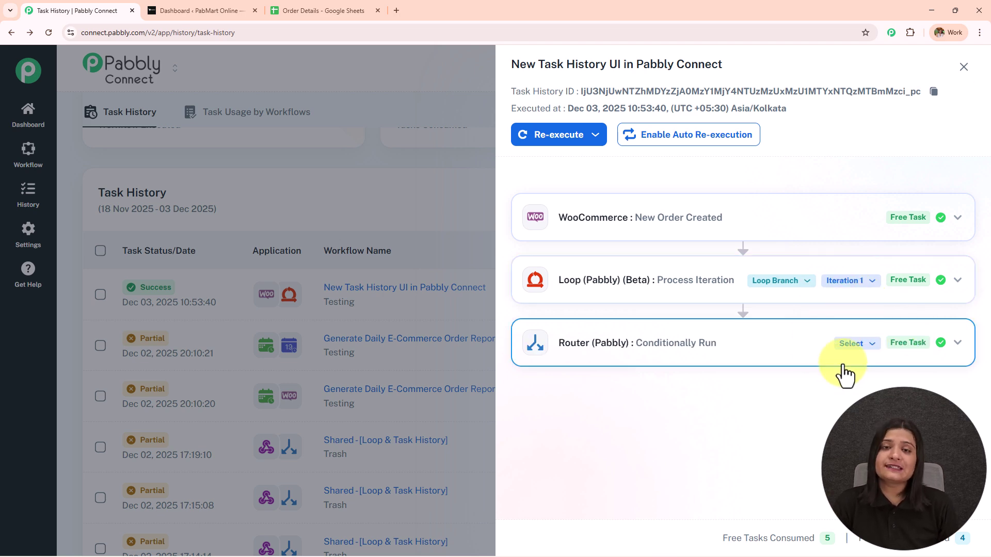
{"action": "left_click", "coordinate": [850, 348]}
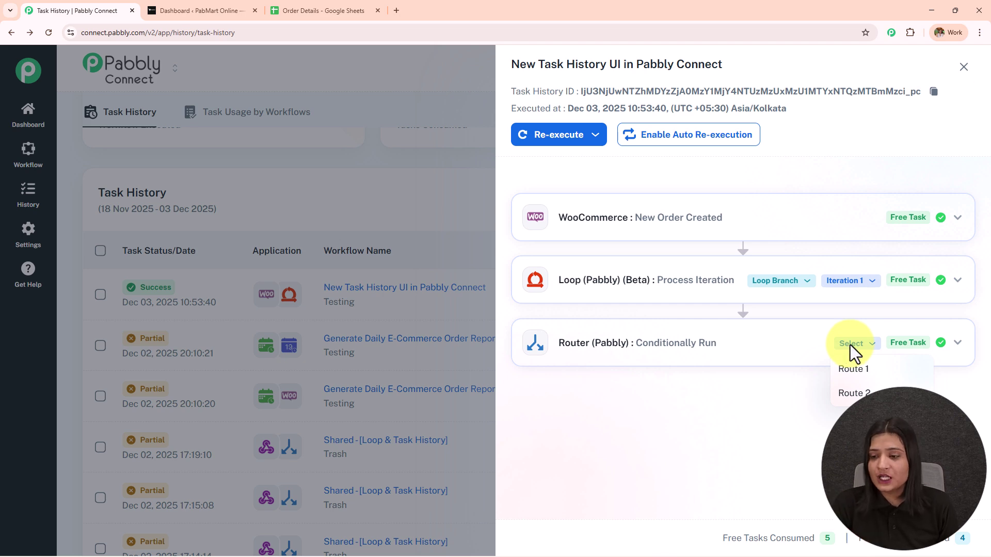
{"action": "left_click", "coordinate": [861, 372]}
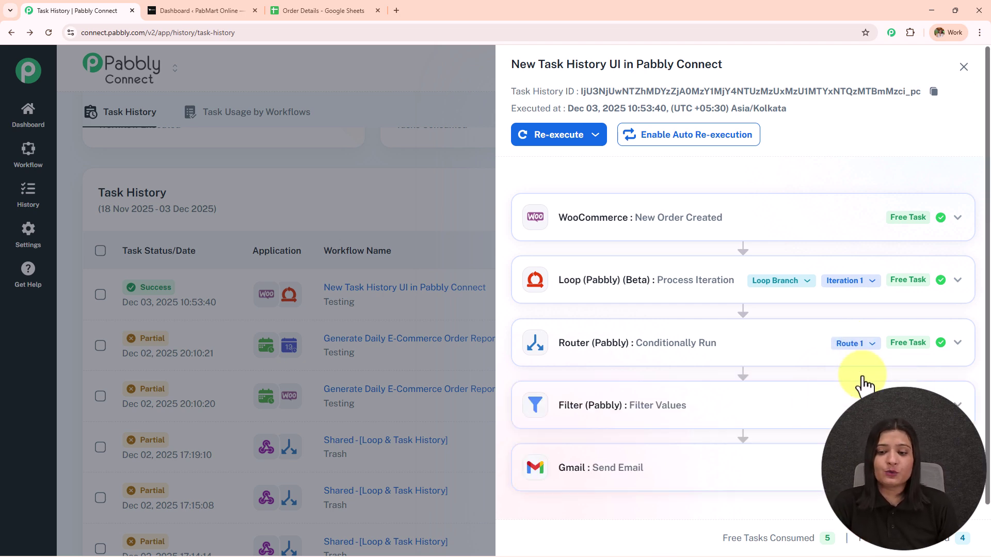
{"action": "scroll", "coordinate": [826, 397], "scroll_direction": "down", "scroll_amount": 1}
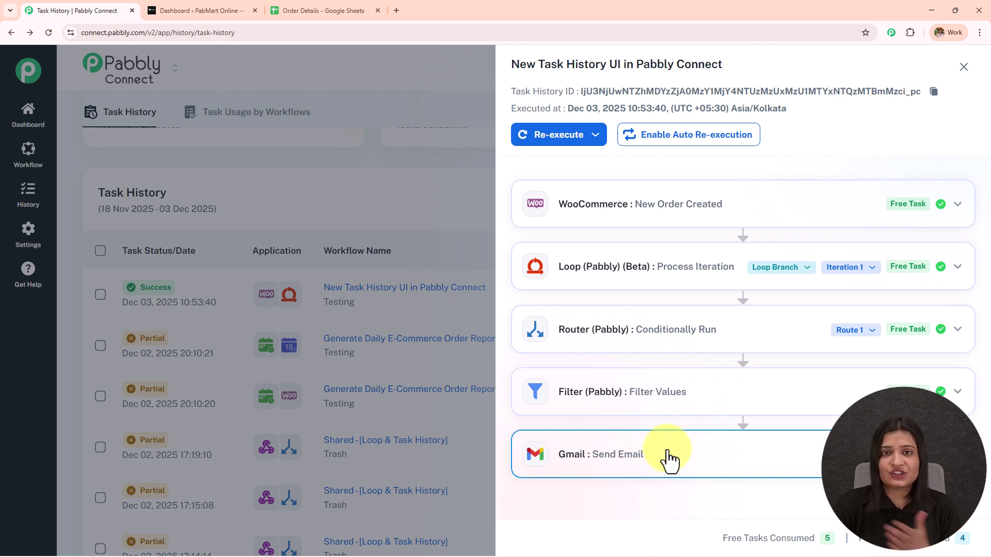
Expand the Route 1 Filter and Gmail Send Email outputs to review their data
{"action": "left_click", "coordinate": [679, 404]}
{"action": "scroll", "coordinate": [782, 335], "scroll_direction": "down", "scroll_amount": 5}
{"action": "left_click_drag", "start_coordinate": [747, 394], "coordinate": [811, 393]}
{"action": "left_click", "coordinate": [617, 466]}
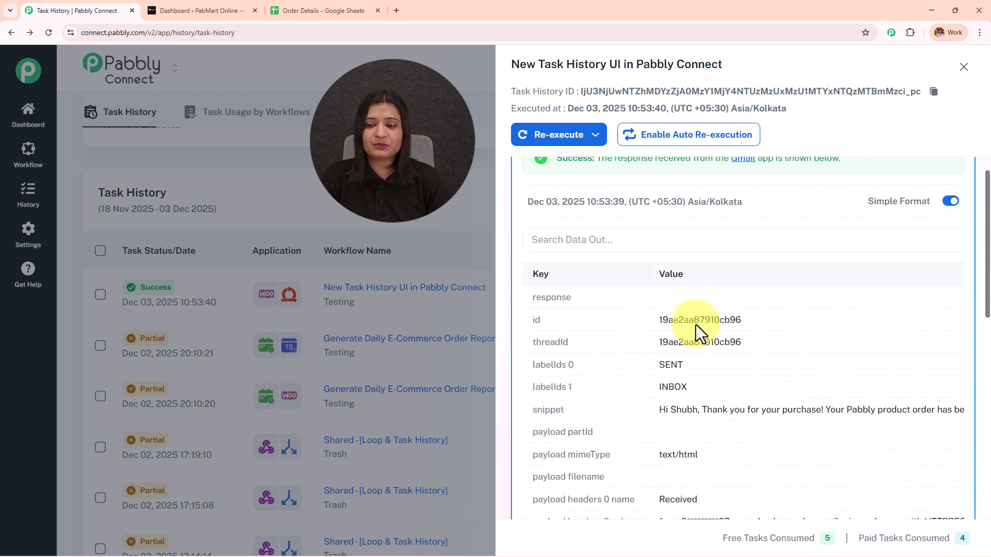
{"action": "left_click_drag", "start_coordinate": [577, 280], "coordinate": [865, 271]}
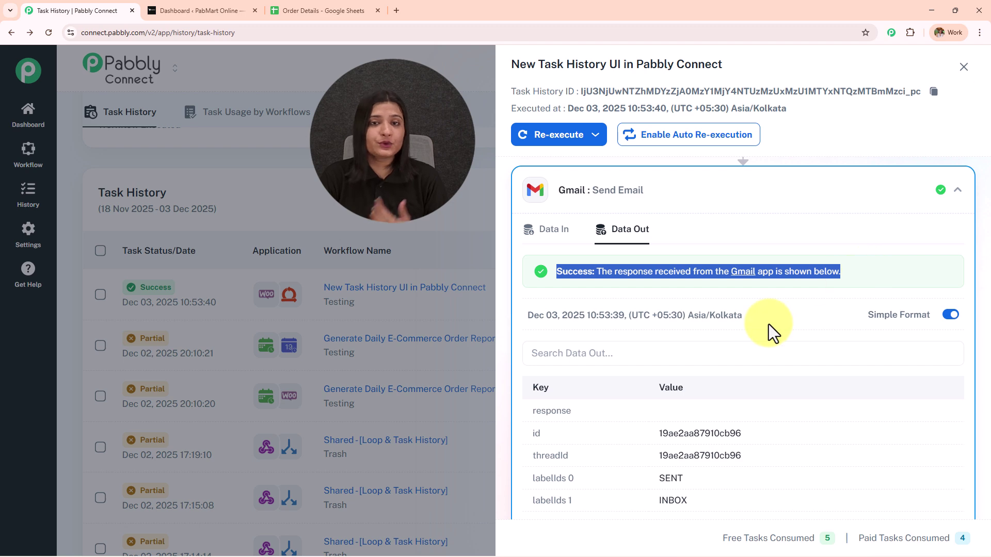
{"action": "scroll", "coordinate": [769, 324], "scroll_direction": "down", "scroll_amount": 4}
{"action": "scroll", "coordinate": [760, 338], "scroll_direction": "up", "scroll_amount": 2}
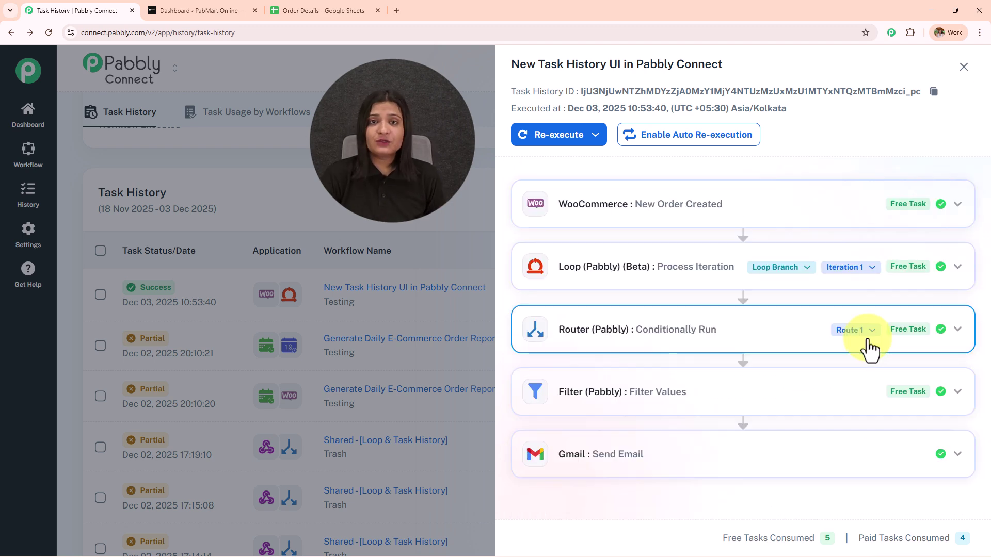
Recheck the Loop Branch, Iteration 1 and Route 1 selections without changing them
{"action": "left_click", "coordinate": [803, 268]}
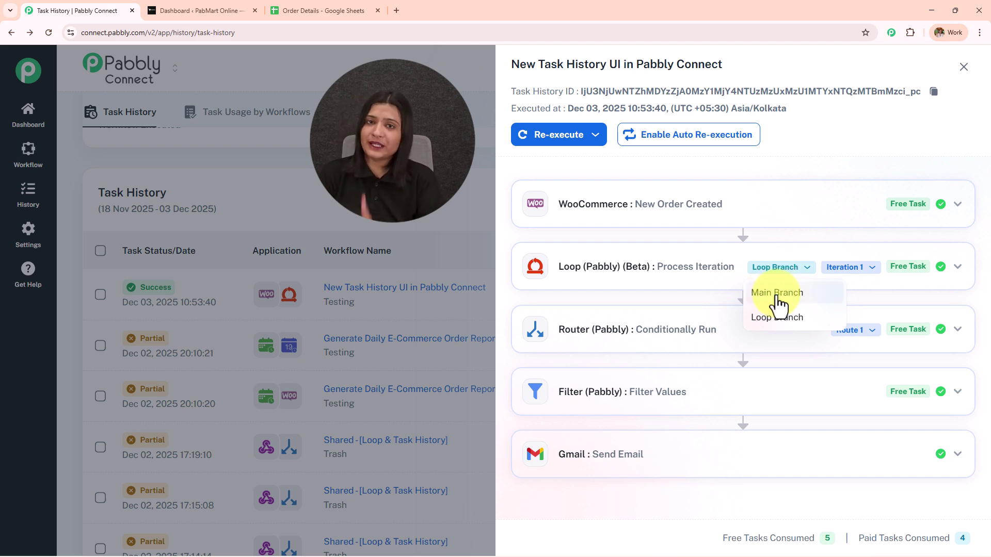
{"action": "left_click", "coordinate": [780, 322]}
{"action": "left_click", "coordinate": [843, 267]}
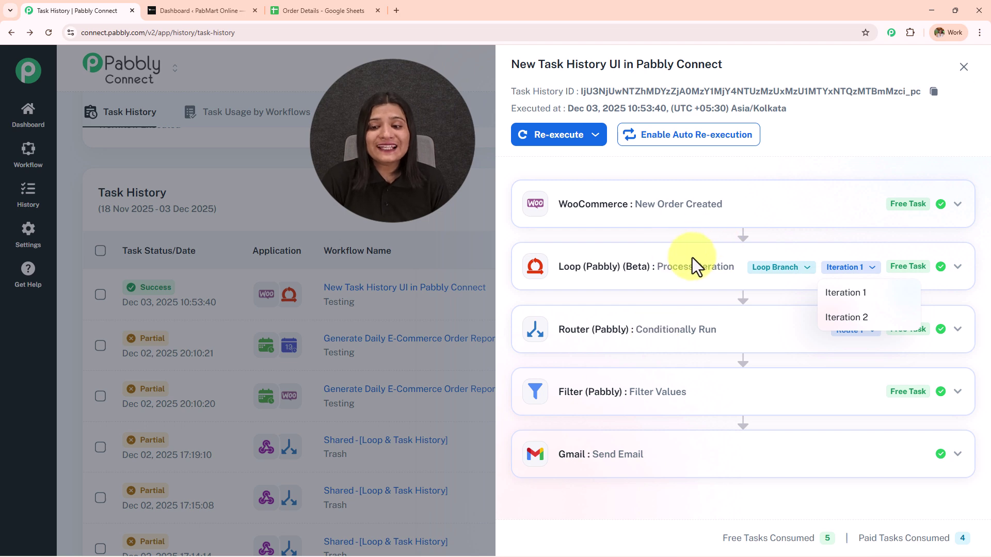
{"action": "left_click", "coordinate": [665, 333]}
{"action": "left_click", "coordinate": [842, 335]}
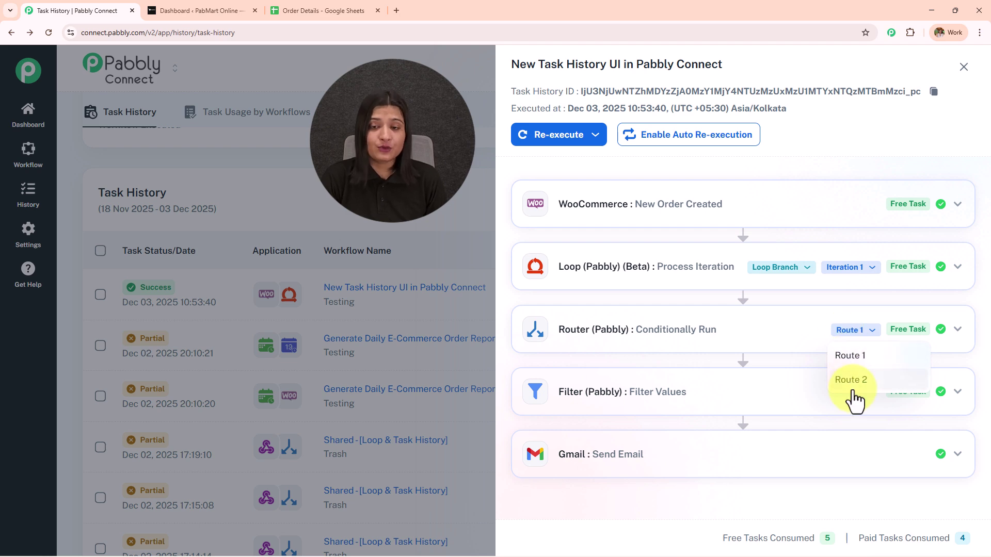
{"action": "left_click", "coordinate": [850, 358]}
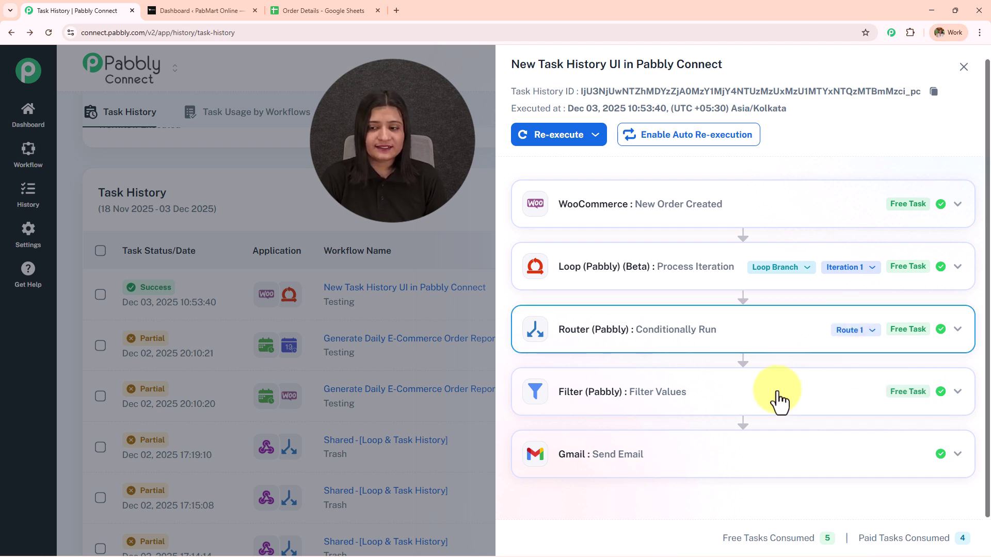
Switch the Router to Route 2 and confirm its Filter output reports 'Condition is false'
{"action": "left_click", "coordinate": [849, 333]}
{"action": "left_click", "coordinate": [850, 380]}
{"action": "left_click", "coordinate": [760, 410]}
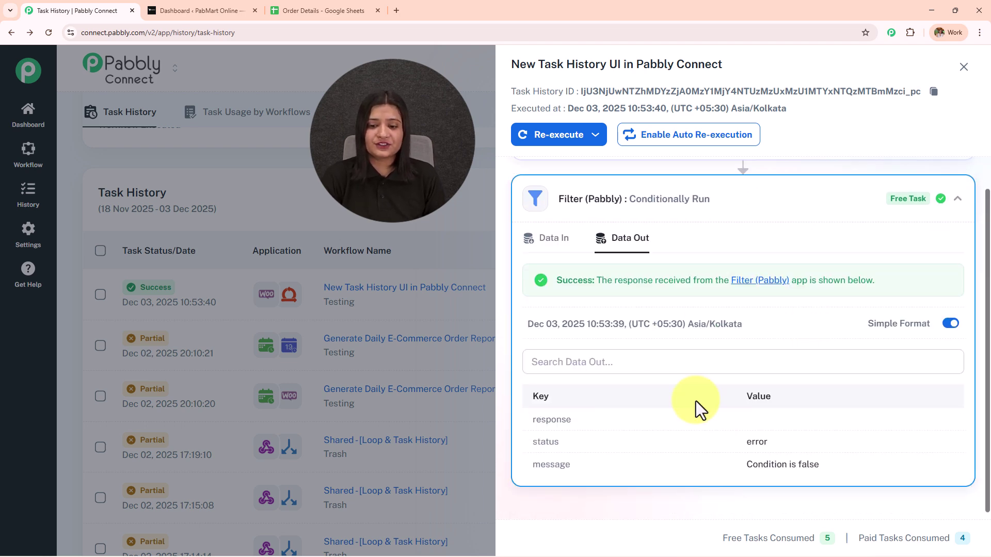
{"action": "left_click_drag", "start_coordinate": [720, 481], "coordinate": [965, 481]}
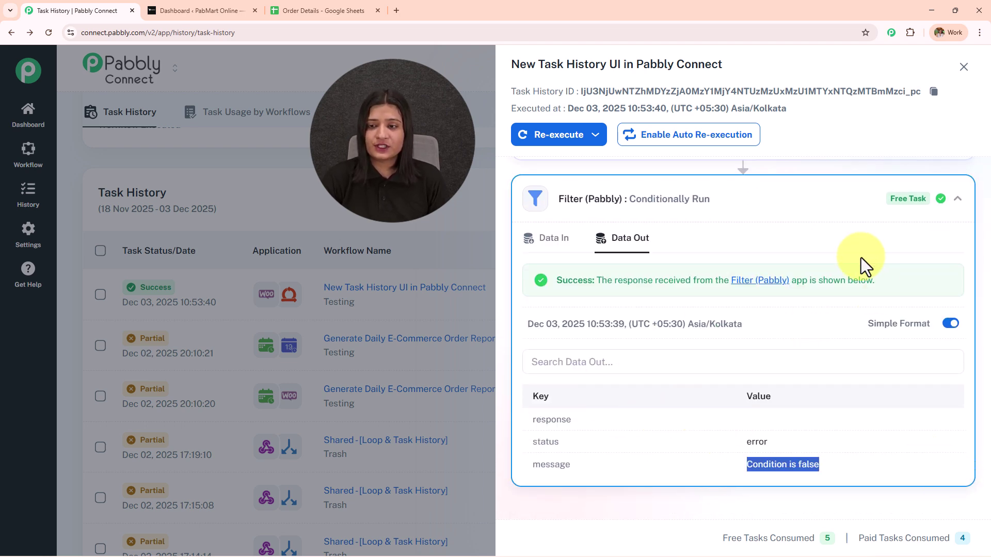
{"action": "scroll", "coordinate": [875, 290], "scroll_direction": "up", "scroll_amount": 3}
{"action": "left_click", "coordinate": [849, 292]}
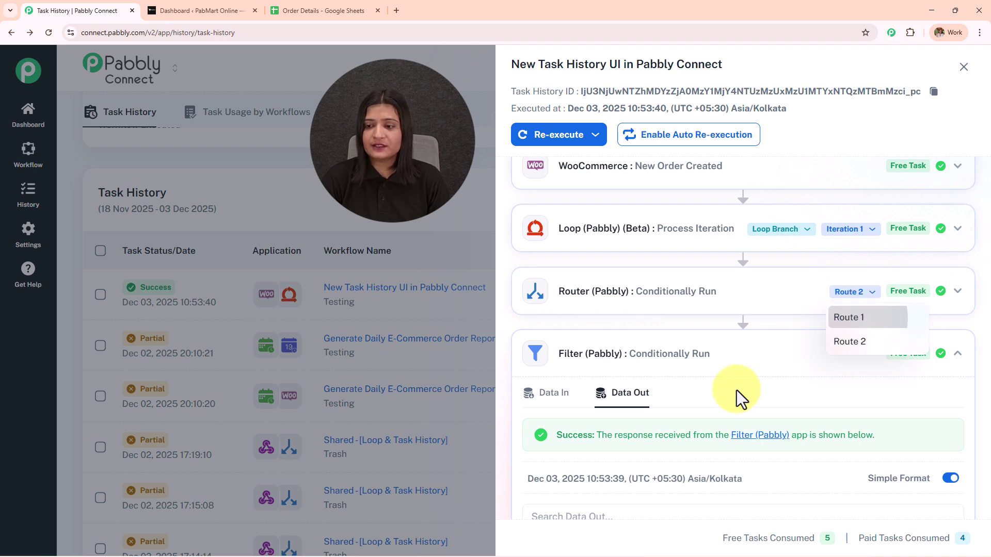
Return the Router to Route 1 and recheck the Filter output and Loop Branch selection
{"action": "left_click", "coordinate": [734, 453]}
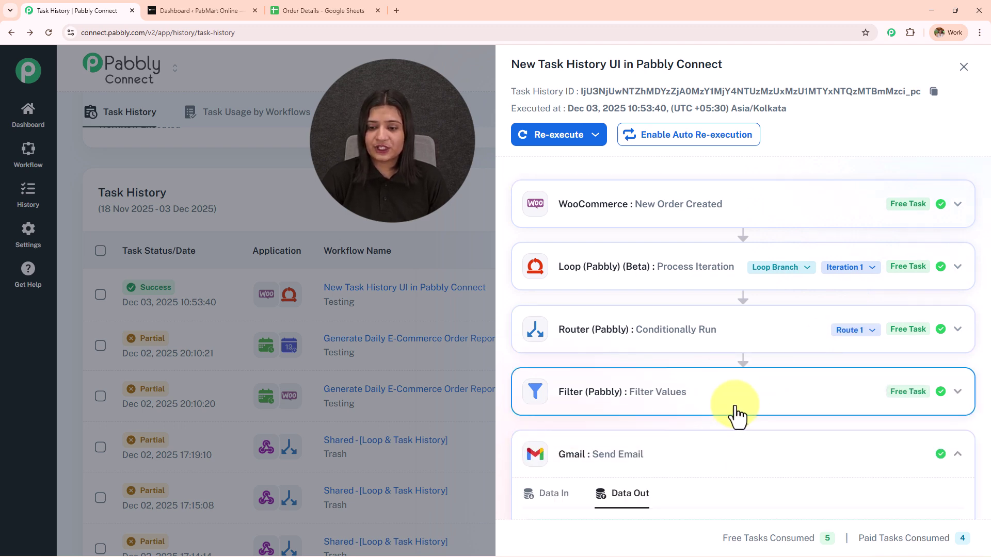
{"action": "left_click", "coordinate": [737, 412]}
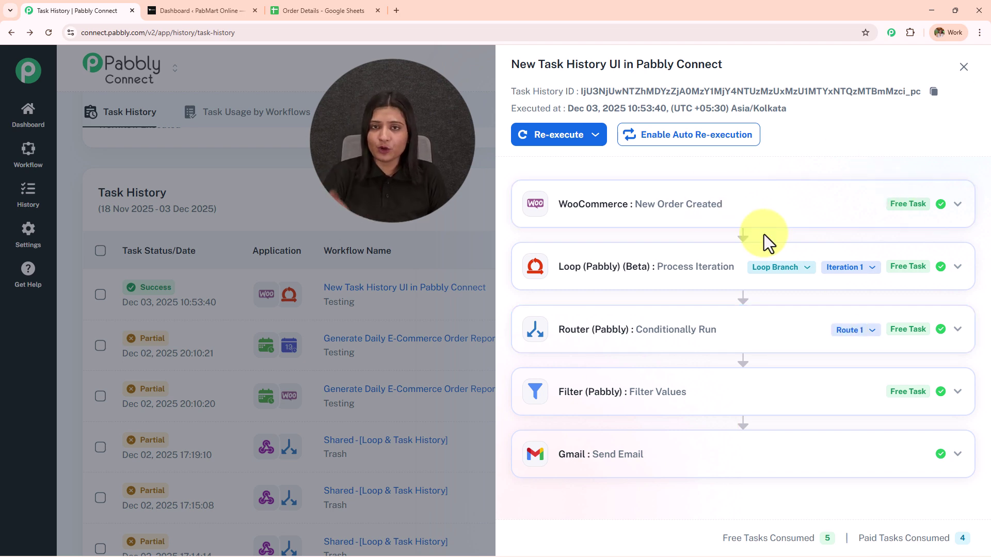
{"action": "left_click", "coordinate": [778, 268]}
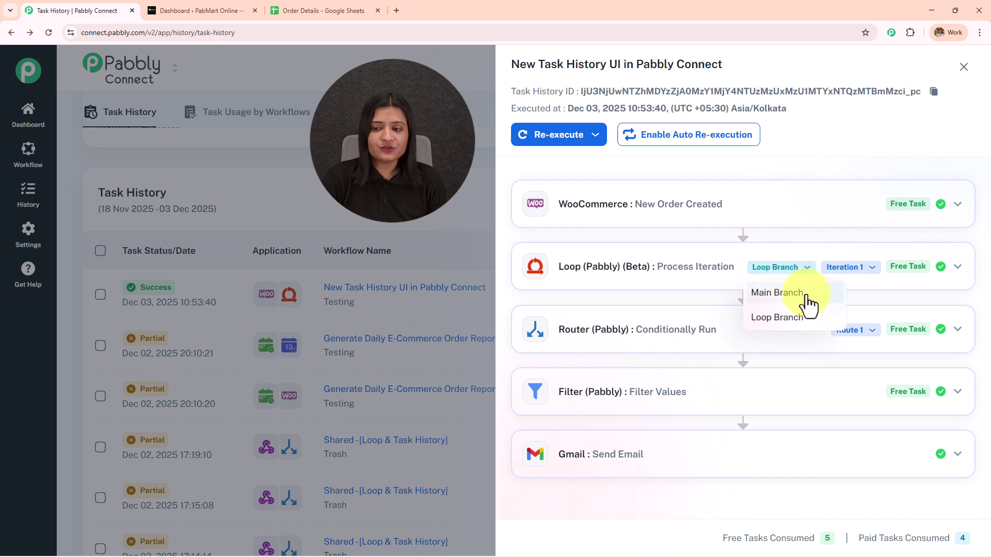
{"action": "left_click", "coordinate": [852, 272]}
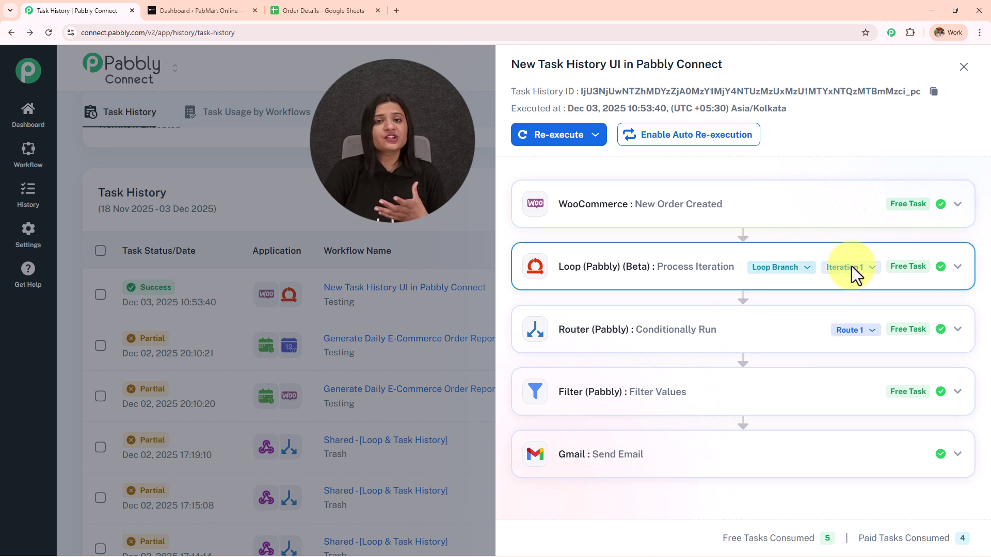
{"action": "left_click", "coordinate": [852, 333]}
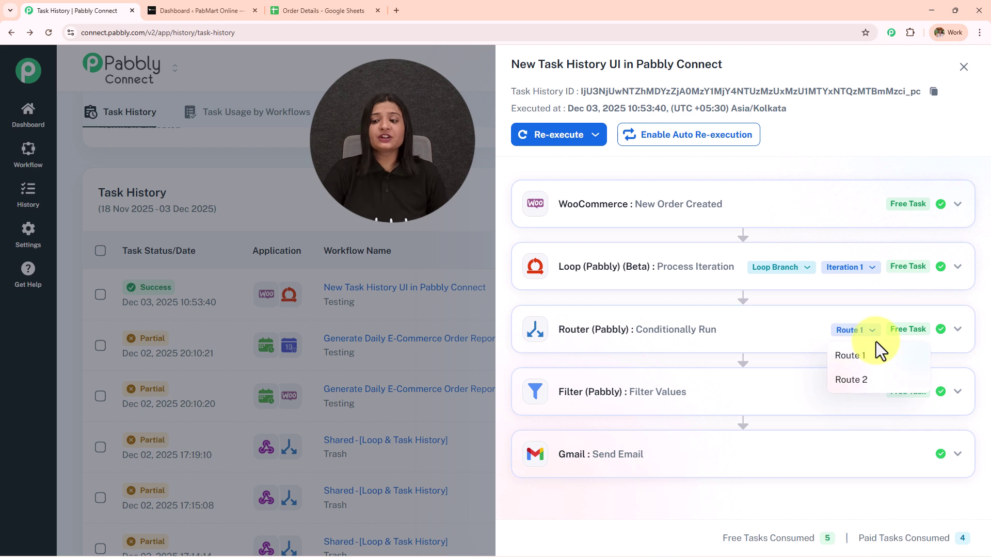
{"action": "left_click", "coordinate": [759, 223]}
Expand the WooCommerce step's Data Out and highlight the shipping name, phone and postcode values
{"action": "left_click", "coordinate": [757, 226]}
{"action": "scroll", "coordinate": [696, 288], "scroll_direction": "down", "scroll_amount": 5}
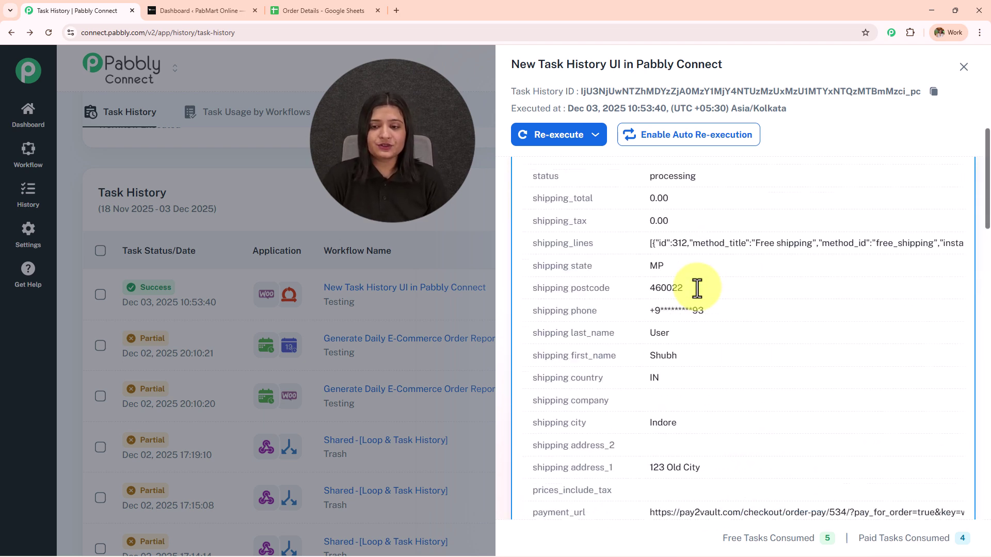
{"action": "left_click_drag", "start_coordinate": [642, 358], "coordinate": [762, 360]}
{"action": "left_click_drag", "start_coordinate": [639, 336], "coordinate": [736, 336]}
{"action": "left_click_drag", "start_coordinate": [650, 311], "coordinate": [671, 287]}
{"action": "double_click", "coordinate": [671, 287]}
{"action": "left_click_drag", "start_coordinate": [622, 246], "coordinate": [772, 510]}
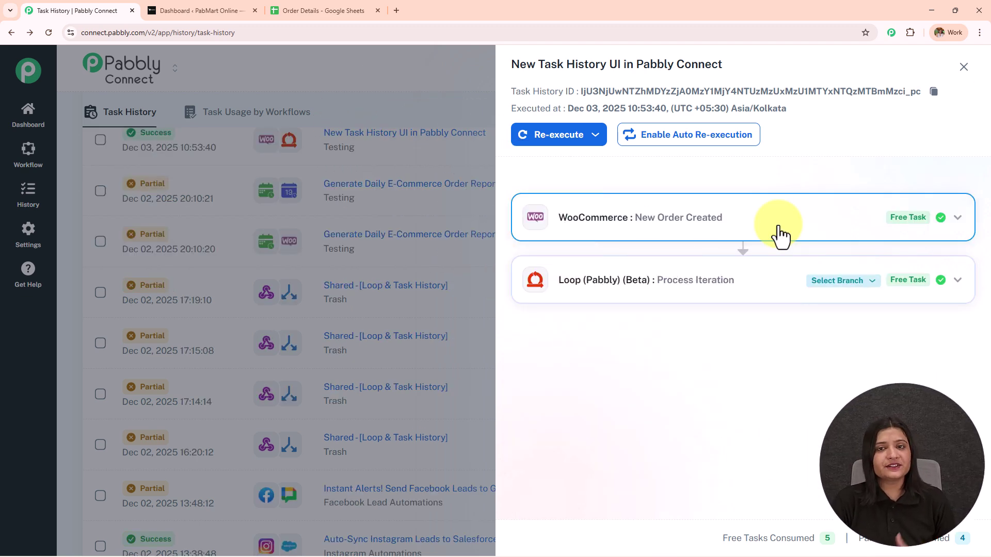
Expand the WooCommerce output and select the shipping name, phone, address line and city values
{"action": "left_click", "coordinate": [779, 234]}
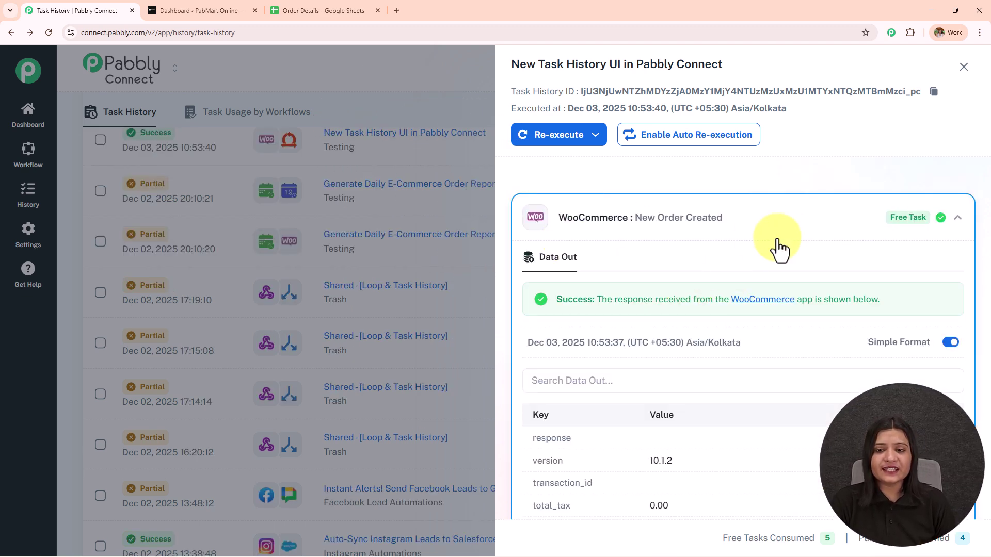
{"action": "scroll", "coordinate": [778, 248], "scroll_direction": "down", "scroll_amount": 2}
{"action": "scroll", "coordinate": [775, 285], "scroll_direction": "down", "scroll_amount": 8}
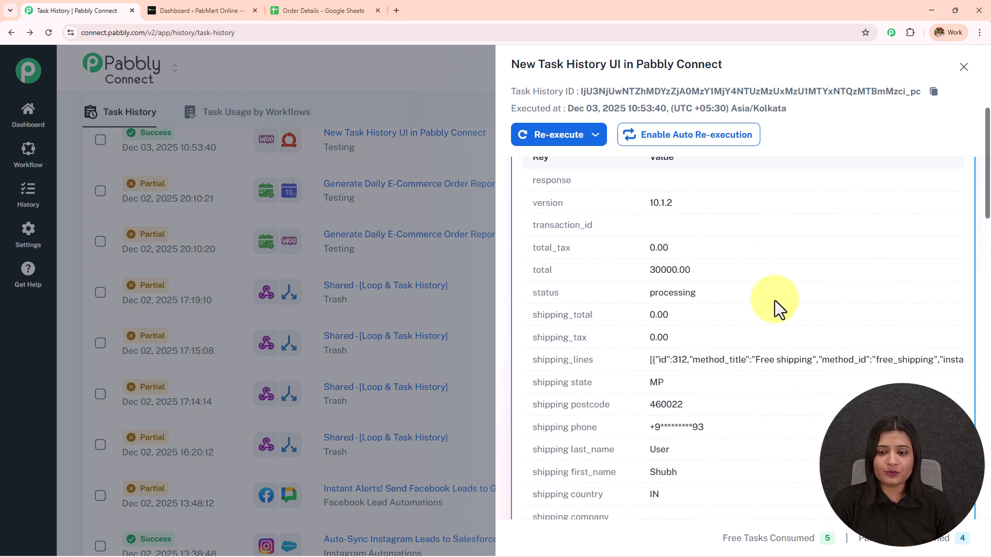
{"action": "left_click_drag", "start_coordinate": [644, 212], "coordinate": [728, 186]}
{"action": "triple_click", "coordinate": [663, 215]}
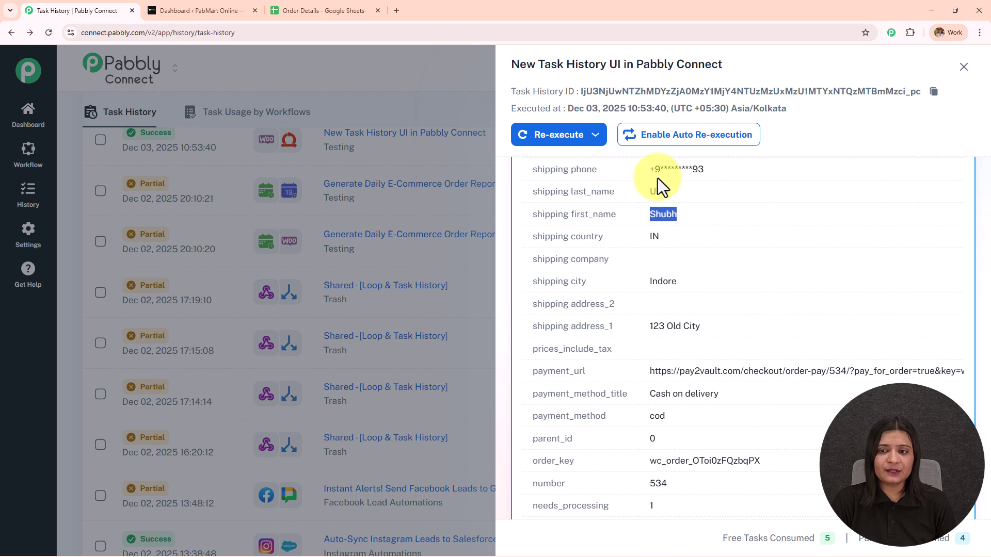
{"action": "triple_click", "coordinate": [676, 169]}
{"action": "triple_click", "coordinate": [670, 326]}
{"action": "triple_click", "coordinate": [663, 281]}
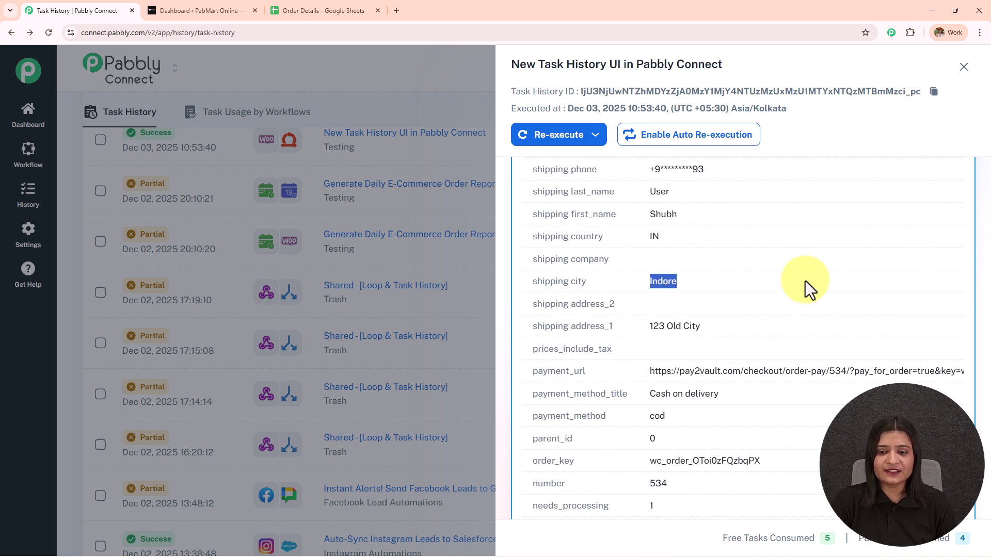
Scroll through the rest of the order data, including the line_items value
{"action": "scroll", "coordinate": [789, 303], "scroll_direction": "down", "scroll_amount": 7}
{"action": "scroll", "coordinate": [724, 342], "scroll_direction": "down", "scroll_amount": 1}
{"action": "scroll", "coordinate": [726, 347], "scroll_direction": "up", "scroll_amount": 1}
{"action": "left_click_drag", "start_coordinate": [648, 212], "coordinate": [632, 249]}
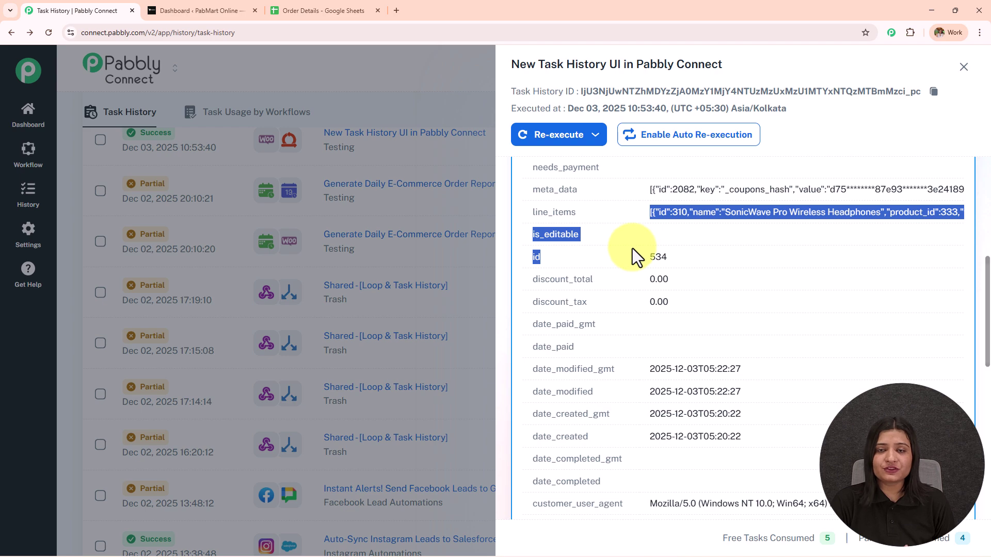
{"action": "left_click", "coordinate": [816, 298]}
{"action": "scroll", "coordinate": [745, 347], "scroll_direction": "down", "scroll_amount": 6}
{"action": "scroll", "coordinate": [733, 351], "scroll_direction": "down", "scroll_amount": 5}
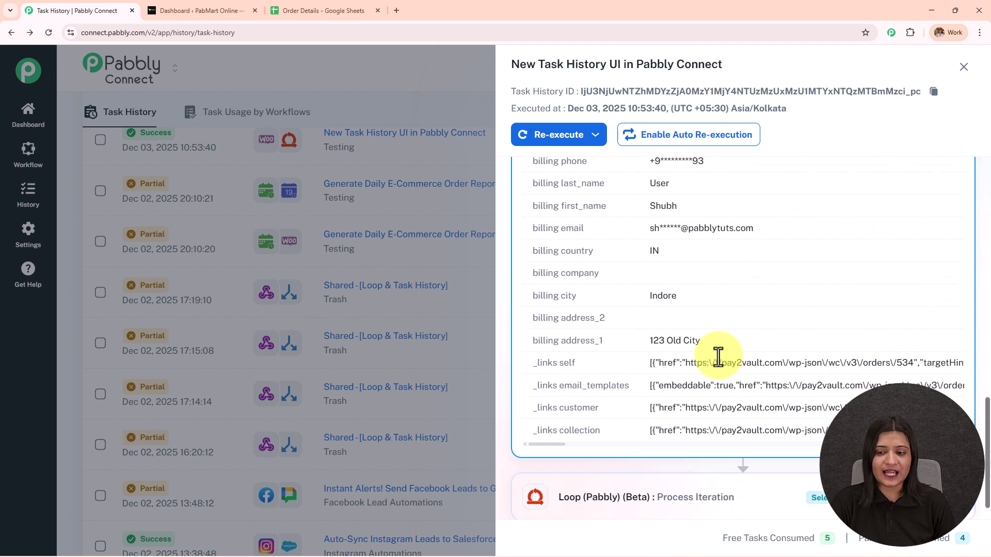
Expand the Loop step's data and switch it to the Main Branch
{"action": "left_click", "coordinate": [677, 456]}
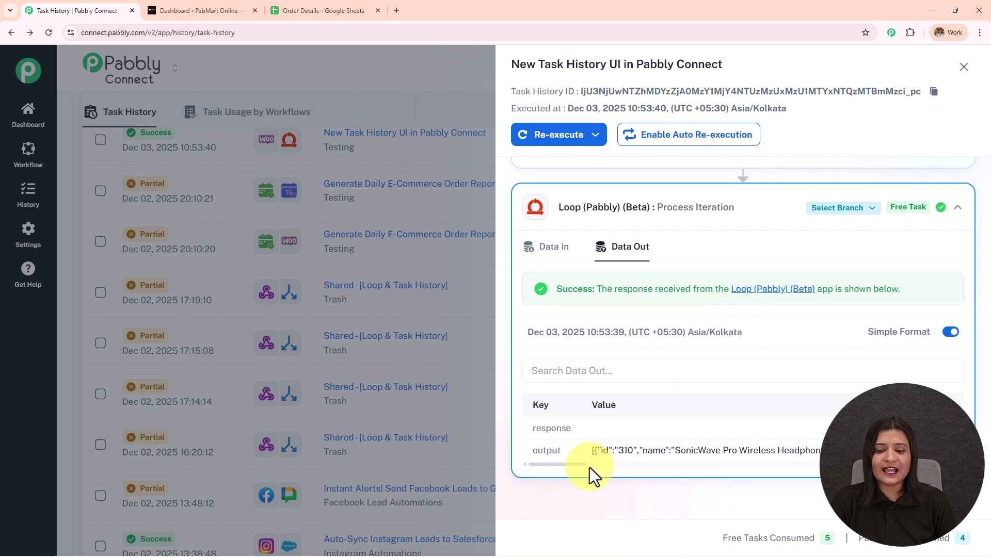
{"action": "left_click_drag", "start_coordinate": [577, 463], "coordinate": [663, 425]}
{"action": "left_click", "coordinate": [820, 209]}
{"action": "left_click", "coordinate": [825, 231]}
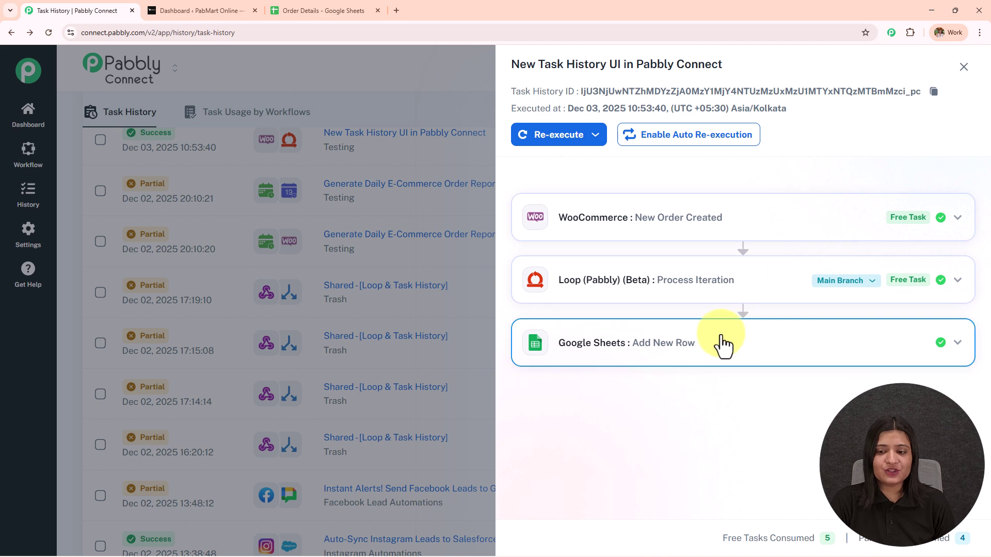
Set the Loop back to Loop Branch, then glance at the Order Details spreadsheet and return
{"action": "left_click", "coordinate": [841, 282]}
{"action": "left_click", "coordinate": [840, 332]}
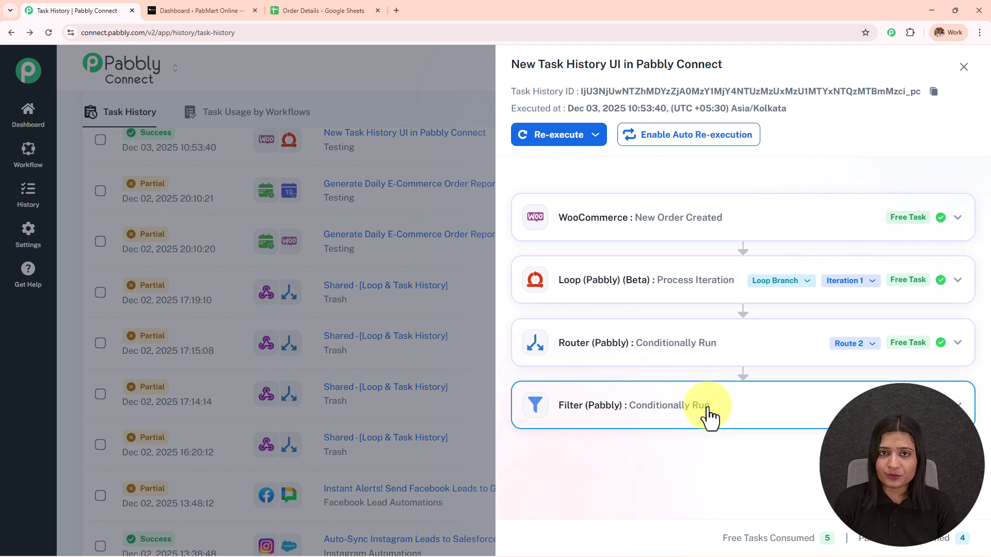
{"action": "left_click", "coordinate": [327, 9]}
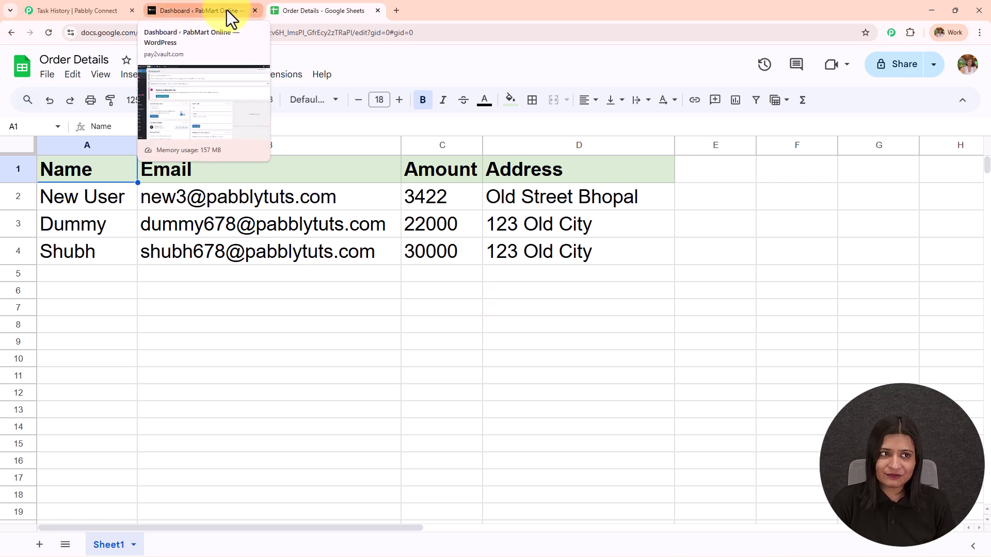
{"action": "left_click", "coordinate": [78, 9]}
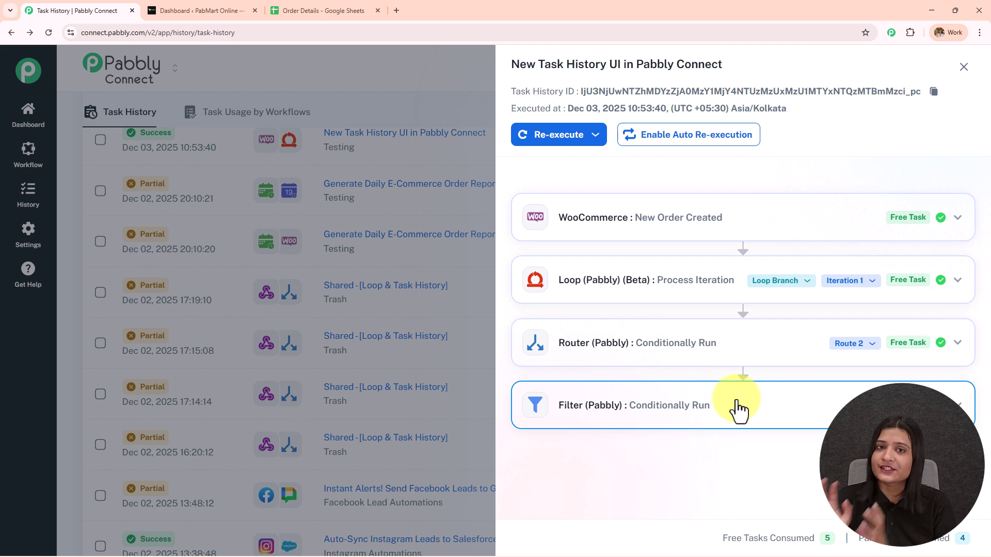
Add RadiantGlow Vitamin C Serum and Pabbly Connect to the cart and view the ₹22,000.00 cart
{"action": "left_click", "coordinate": [207, 10]}
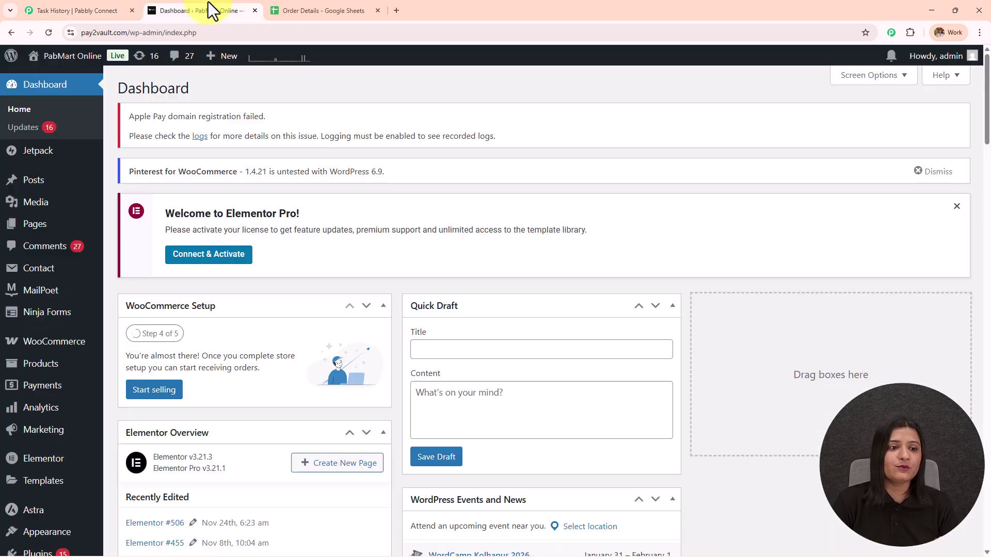
{"action": "left_click", "coordinate": [46, 98]}
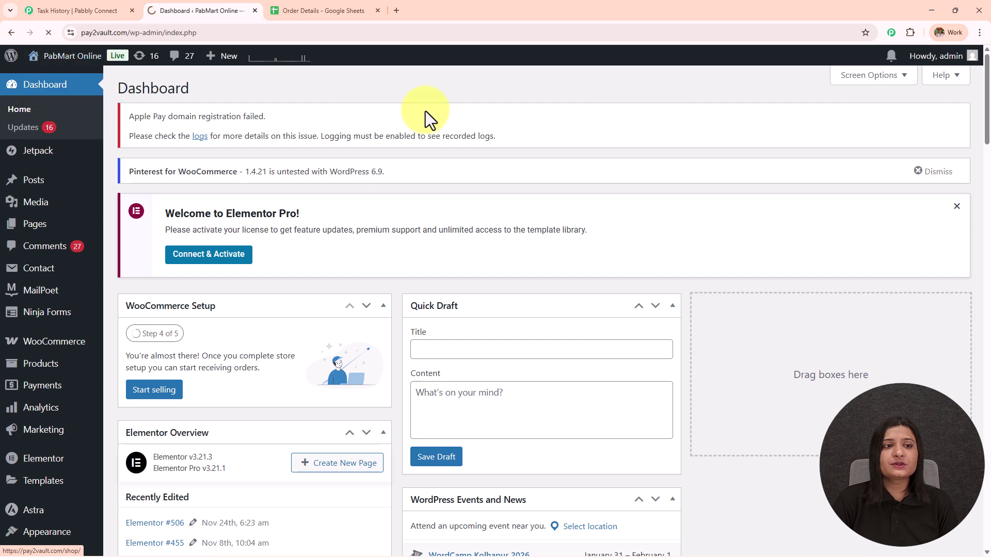
{"action": "scroll", "coordinate": [439, 202], "scroll_direction": "down", "scroll_amount": 5}
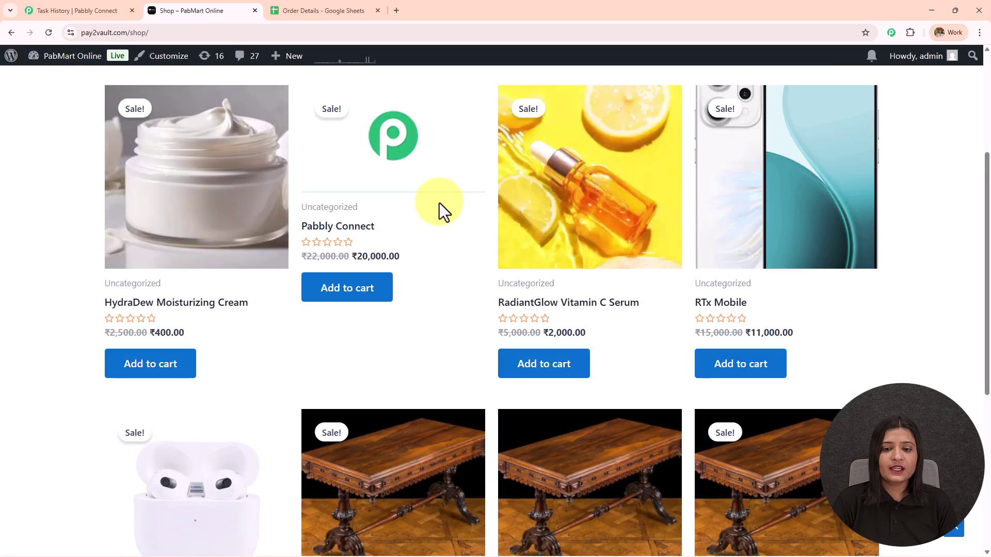
{"action": "left_click", "coordinate": [523, 372]}
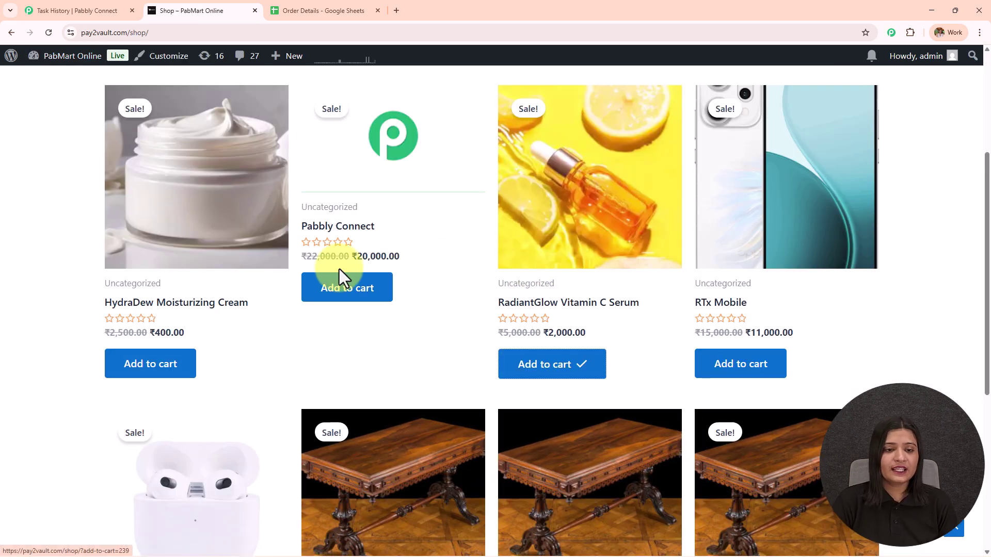
{"action": "left_click", "coordinate": [338, 304]}
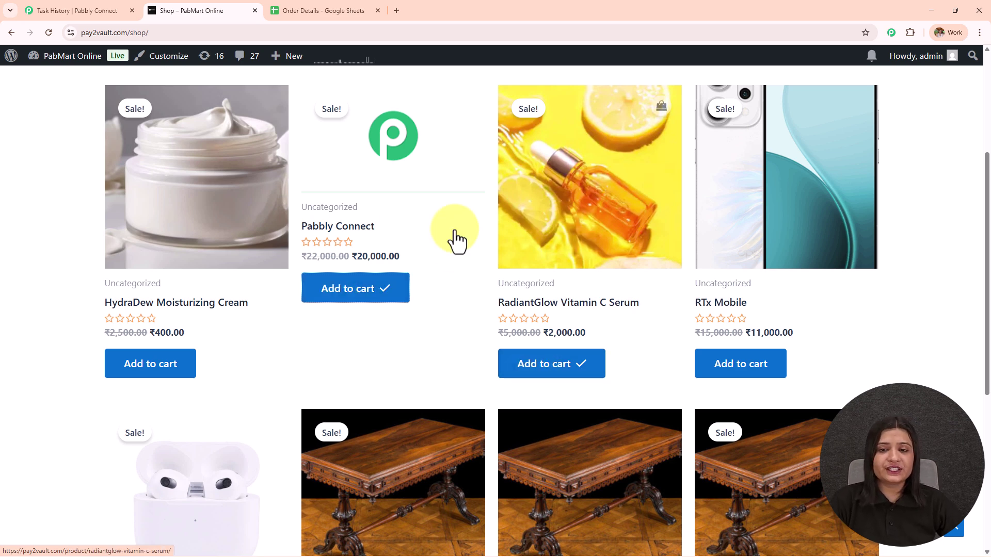
{"action": "left_click", "coordinate": [537, 375]}
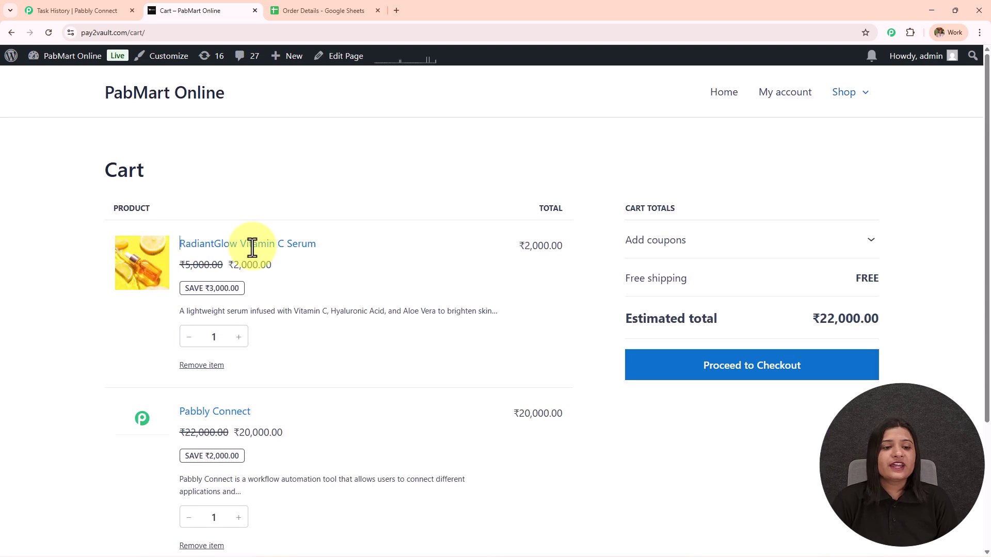
{"action": "triple_click", "coordinate": [254, 243]}
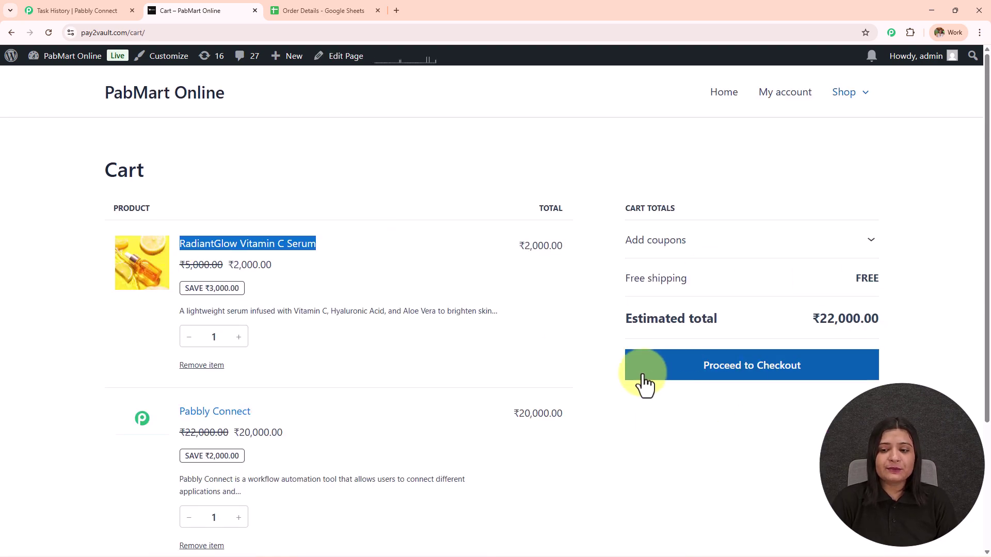
Proceed to checkout and enter the customer's e-mail address
{"action": "scroll", "coordinate": [774, 385], "scroll_direction": "down", "scroll_amount": 1}
{"action": "left_click", "coordinate": [757, 330]}
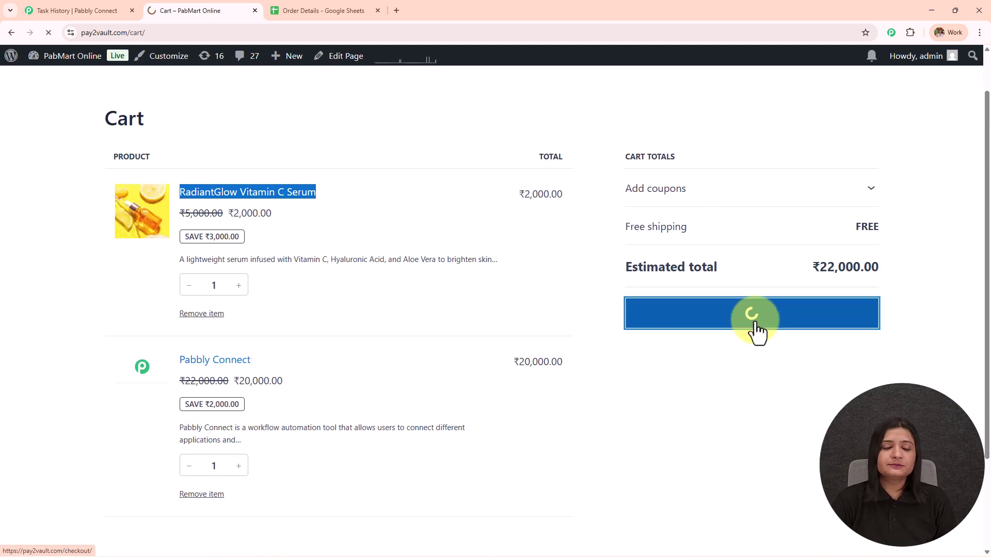
{"action": "left_click", "coordinate": [135, 286]}
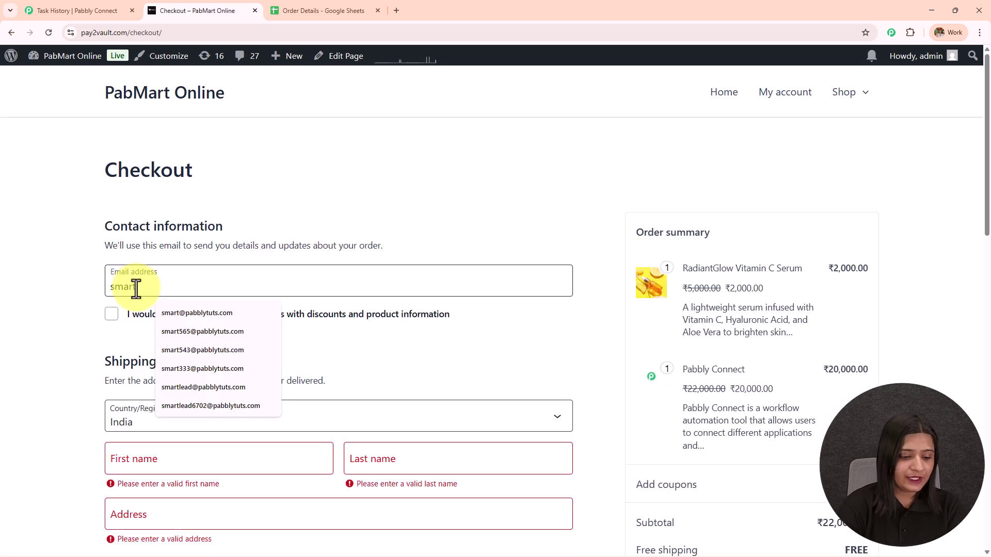
{"action": "key", "text": "Down"}
{"action": "key", "text": "Return"}
{"action": "scroll", "coordinate": [137, 287], "scroll_direction": "down", "scroll_amount": 2}
Fill in the customer's first and last name, street address, city and phone number
{"action": "left_click", "coordinate": [159, 353]}
{"action": "type", "text": "Smart"}
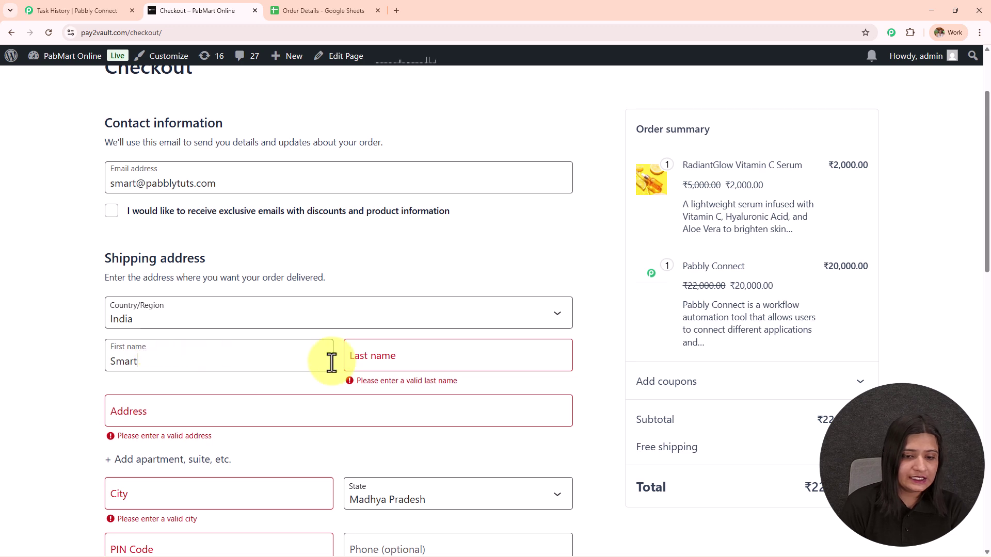
{"action": "left_click", "coordinate": [349, 367]}
{"action": "type", "text": "Lead"}
{"action": "left_click", "coordinate": [331, 402]}
{"action": "type", "text": "New Town"}
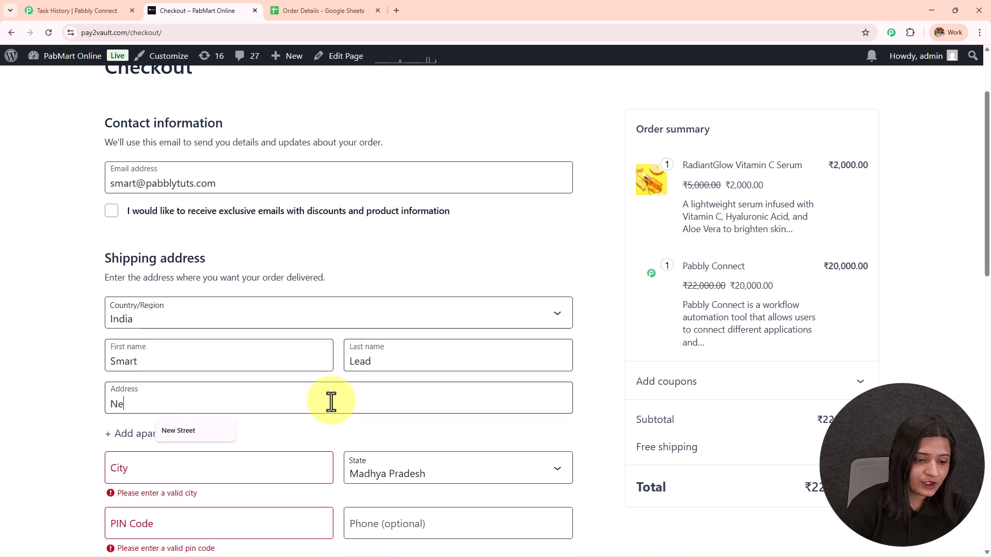
{"action": "key", "text": "Tab"}
{"action": "key", "text": "Tab"}
{"action": "type", "text": "G"}
{"action": "scroll", "coordinate": [256, 352], "scroll_direction": "down", "scroll_amount": 3}
{"action": "type", "text": "walior"}
{"action": "left_click", "coordinate": [393, 353]}
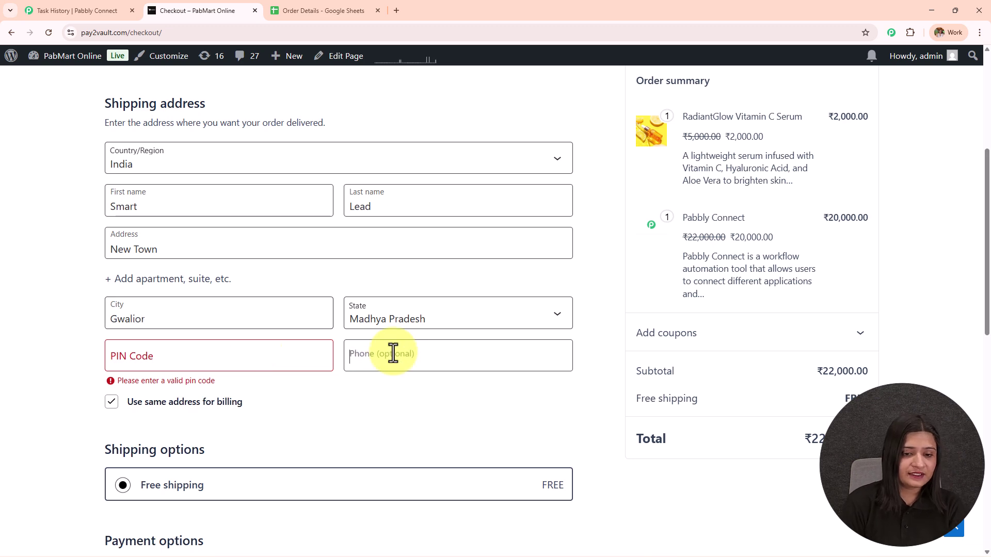
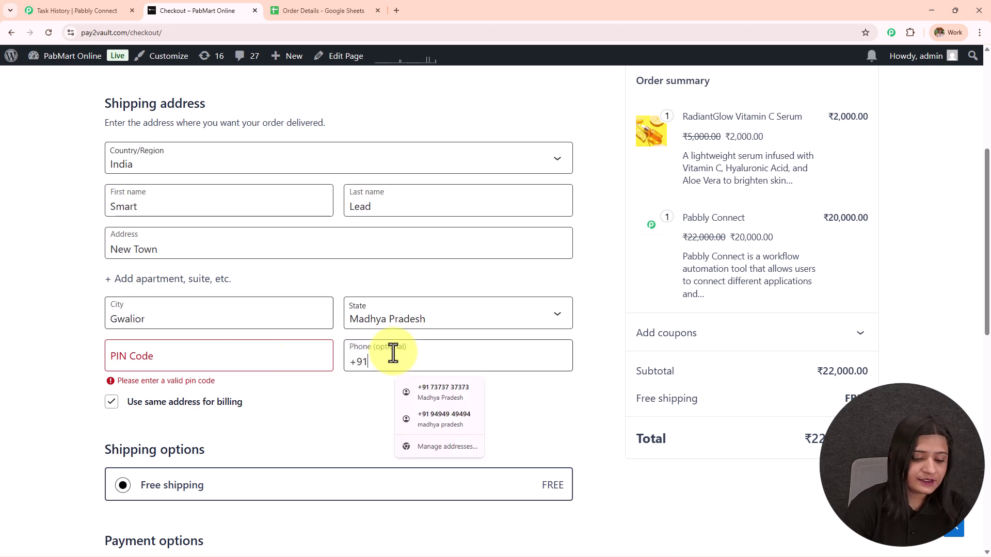
Choose Cash on delivery and place the ₹22,000.00 order
{"action": "scroll", "coordinate": [207, 386], "scroll_direction": "down", "scroll_amount": 5}
{"action": "scroll", "coordinate": [279, 299], "scroll_direction": "down", "scroll_amount": 6}
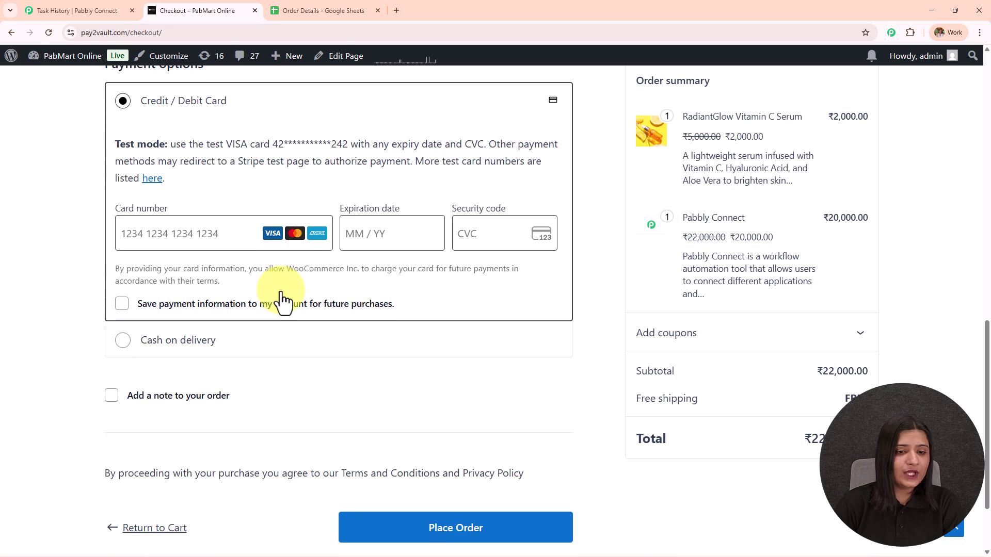
{"action": "left_click", "coordinate": [173, 242]}
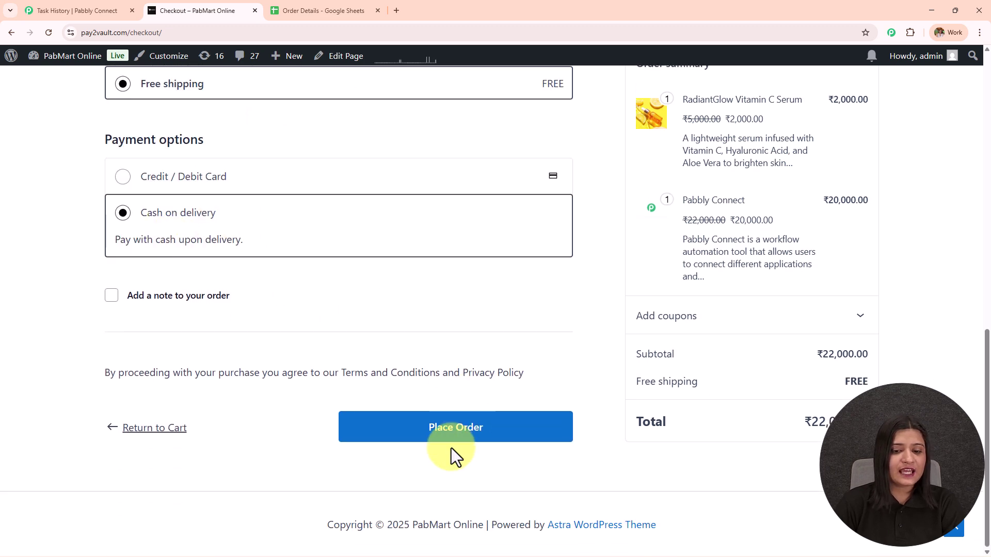
{"action": "left_click", "coordinate": [452, 433]}
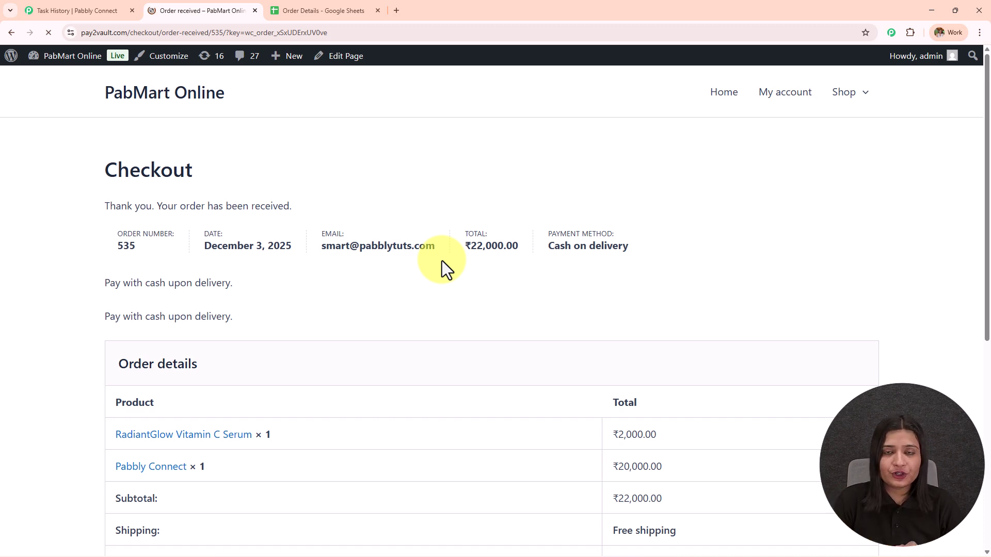
Highlight the order-received summary, then check when the 'Your Pabbly Order is Confirmed!' email arrived
{"action": "triple_click", "coordinate": [442, 261]}
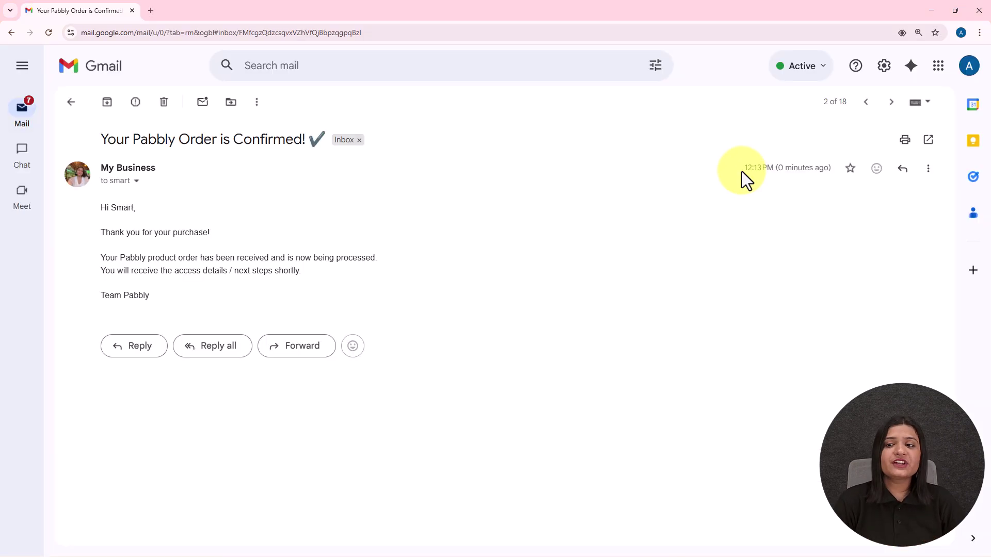
{"action": "left_click_drag", "start_coordinate": [743, 170], "coordinate": [832, 170]}
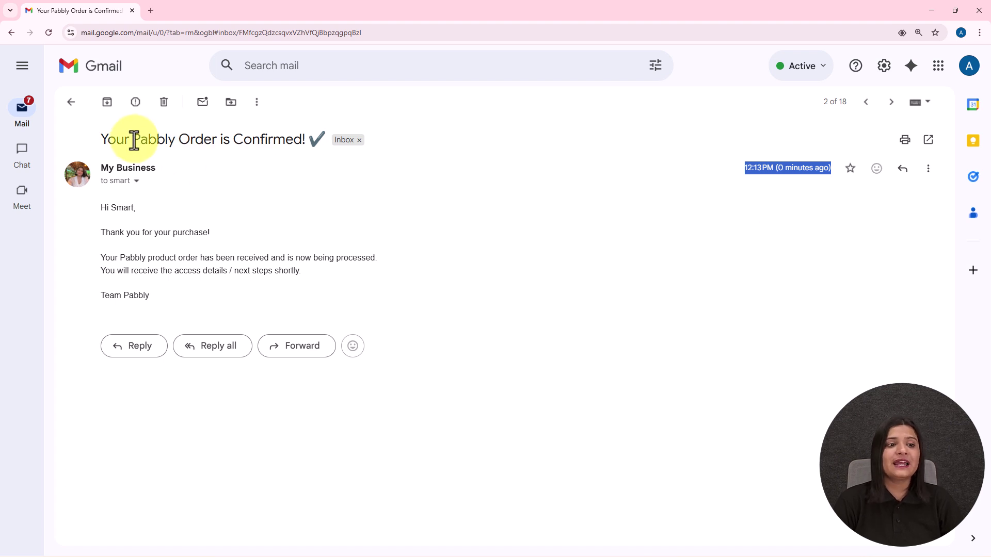
Highlight 'Pabbly' in the email subject and the thank-you line in the body
{"action": "left_click_drag", "start_coordinate": [133, 139], "coordinate": [175, 139]}
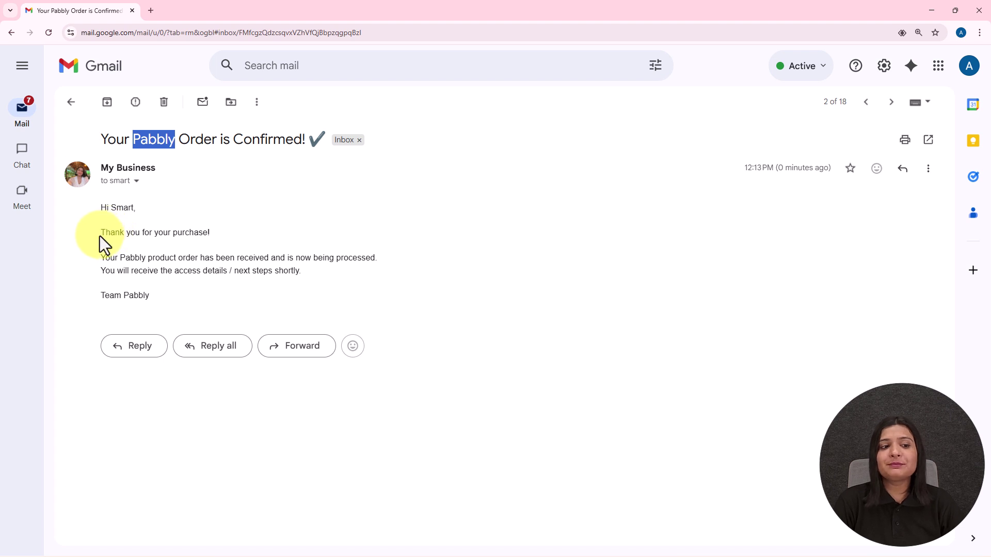
{"action": "left_click_drag", "start_coordinate": [97, 233], "coordinate": [380, 289]}
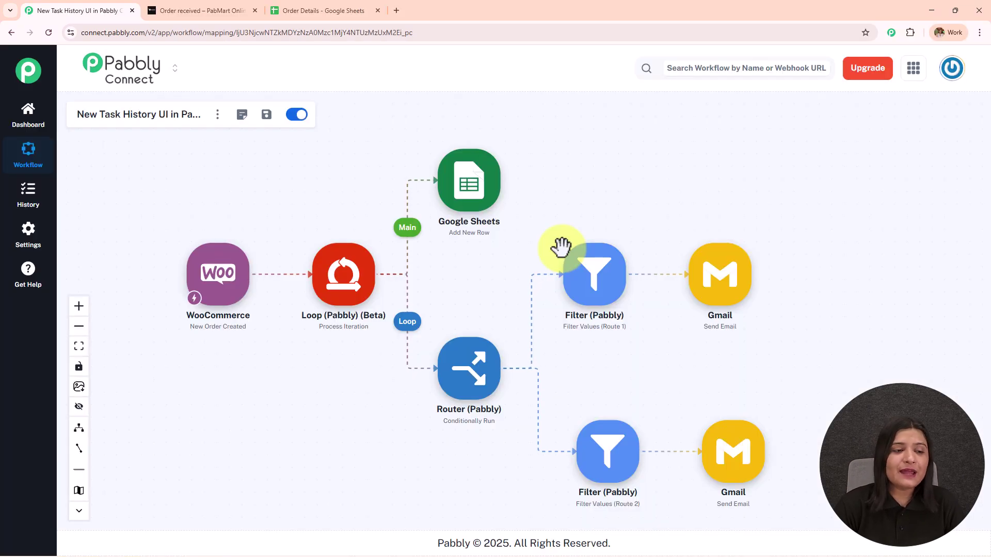
Open the latest run in New Task History (Beta) and show the loop's Main Branch
{"action": "left_click", "coordinate": [174, 69]}
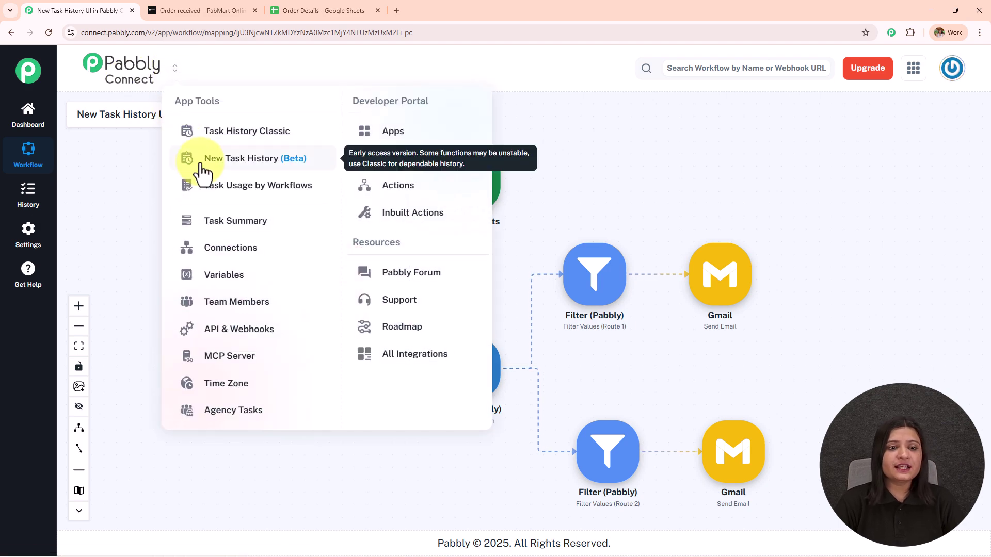
{"action": "left_click", "coordinate": [202, 164]}
{"action": "left_click", "coordinate": [414, 351]}
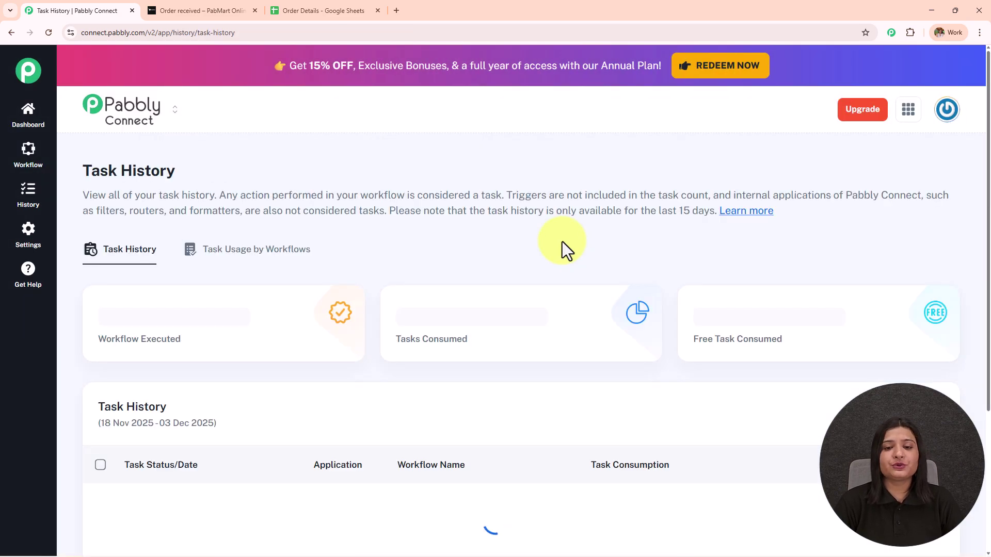
{"action": "scroll", "coordinate": [561, 242], "scroll_direction": "down", "scroll_amount": 4}
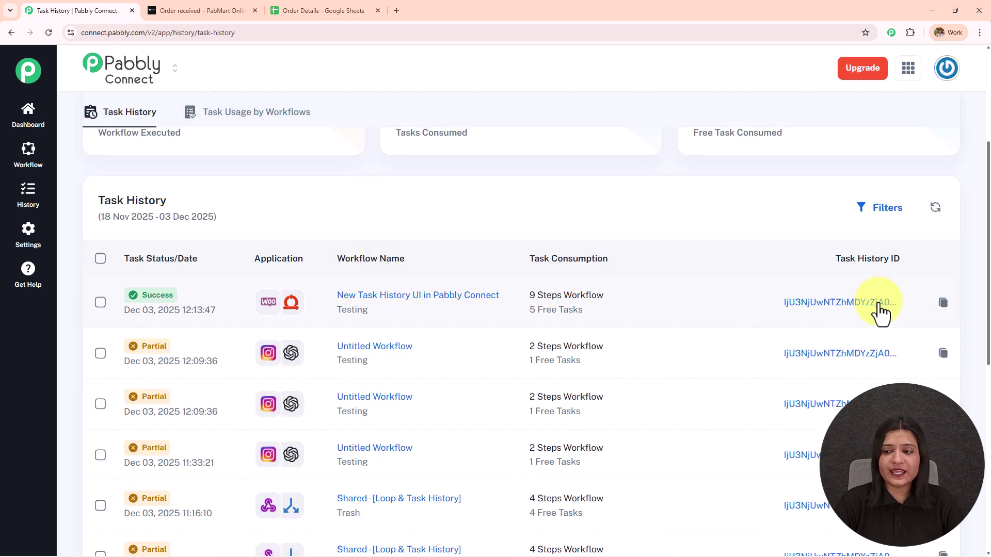
{"action": "left_click", "coordinate": [838, 304]}
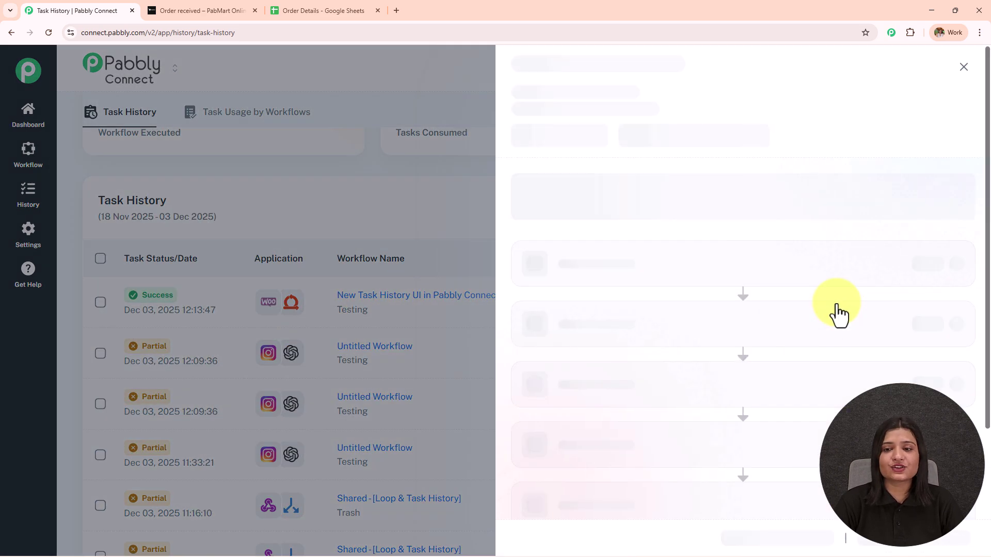
{"action": "left_click", "coordinate": [862, 283]}
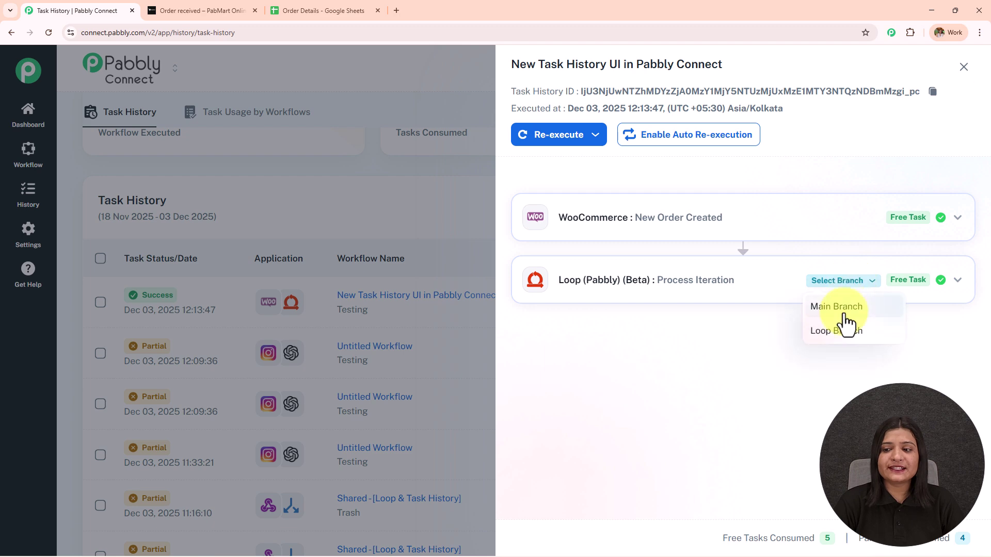
{"action": "left_click", "coordinate": [846, 323]}
In the Order Details spreadsheet, select the newly added row 5 entry
{"action": "left_click", "coordinate": [320, 10]}
{"action": "left_click", "coordinate": [568, 278]}
{"action": "left_click", "coordinate": [86, 287], "text": "shift"}
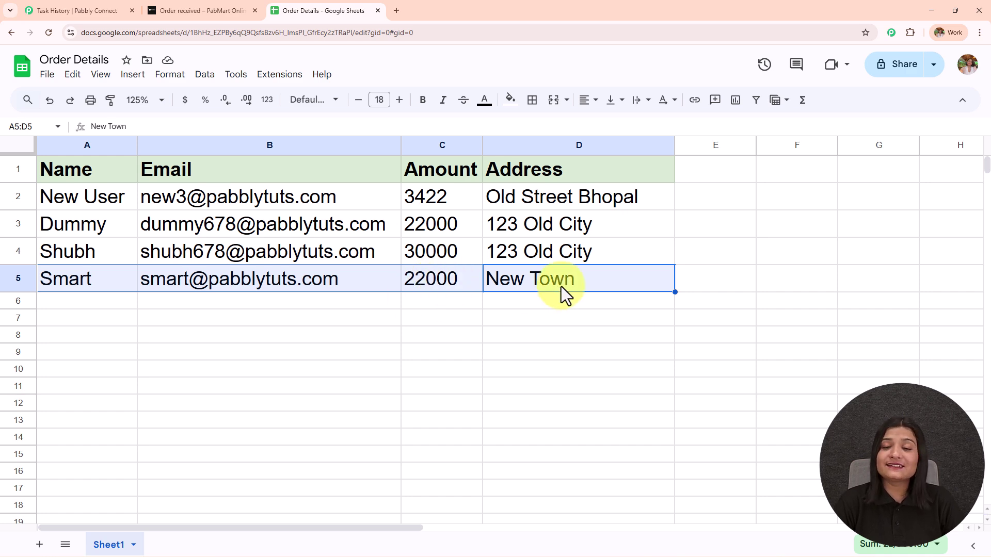
Go back to the 'Order received – PabMart Online' store page
{"action": "left_click", "coordinate": [204, 11]}
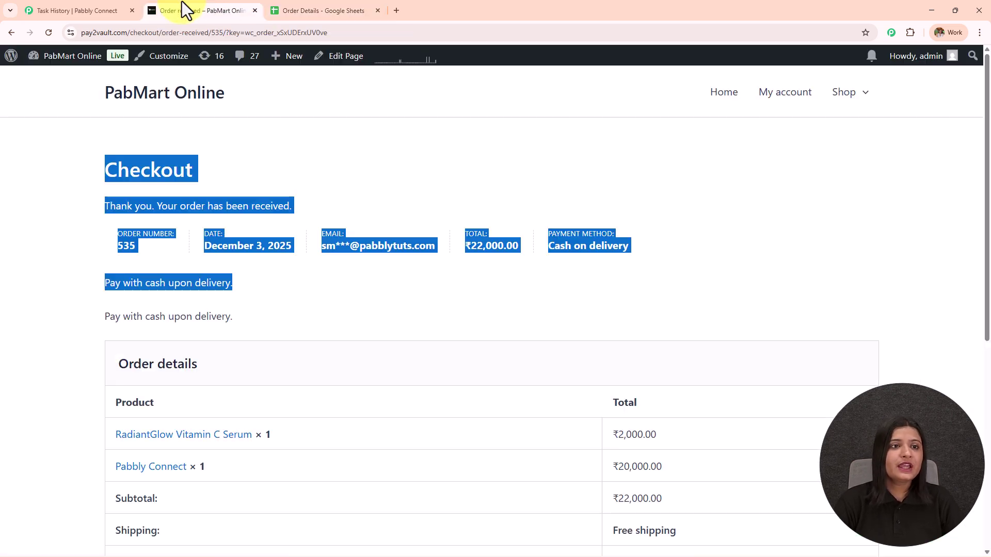
Back in the task history run, review the Google Sheets step output, then the loop step output
{"action": "left_click", "coordinate": [103, 6]}
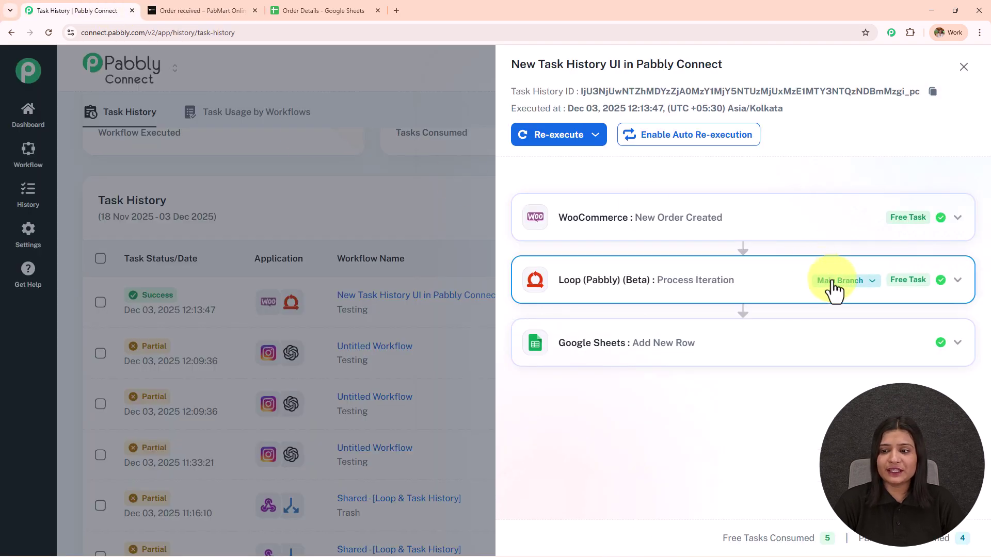
{"action": "left_click", "coordinate": [796, 344]}
{"action": "scroll", "coordinate": [774, 356], "scroll_direction": "down", "scroll_amount": 5}
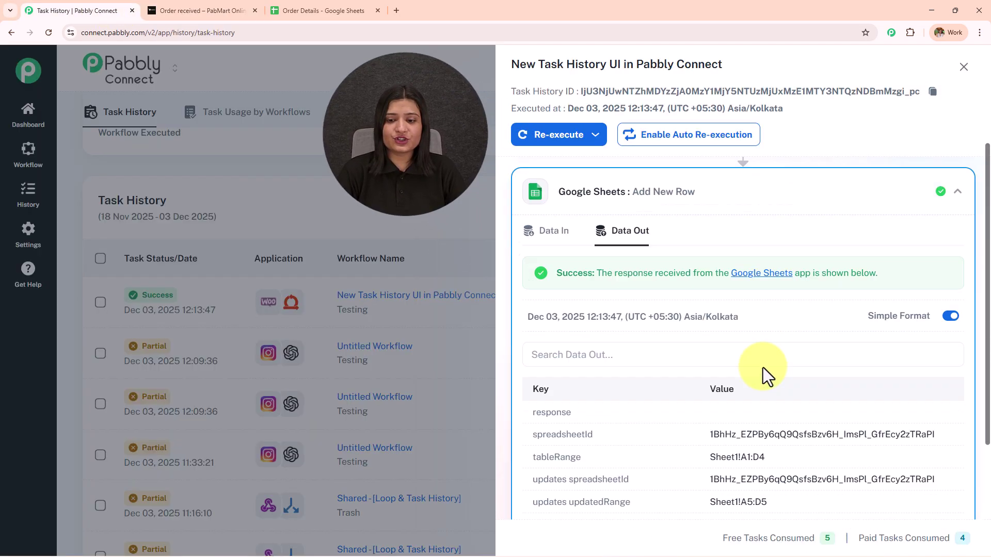
{"action": "scroll", "coordinate": [748, 289], "scroll_direction": "up", "scroll_amount": 3}
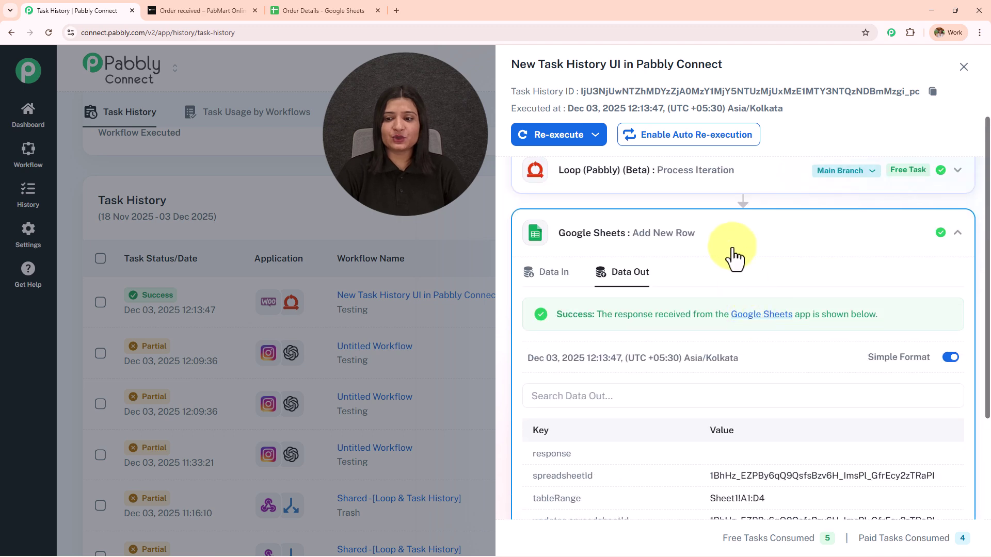
{"action": "left_click", "coordinate": [730, 237]}
{"action": "left_click", "coordinate": [842, 297]}
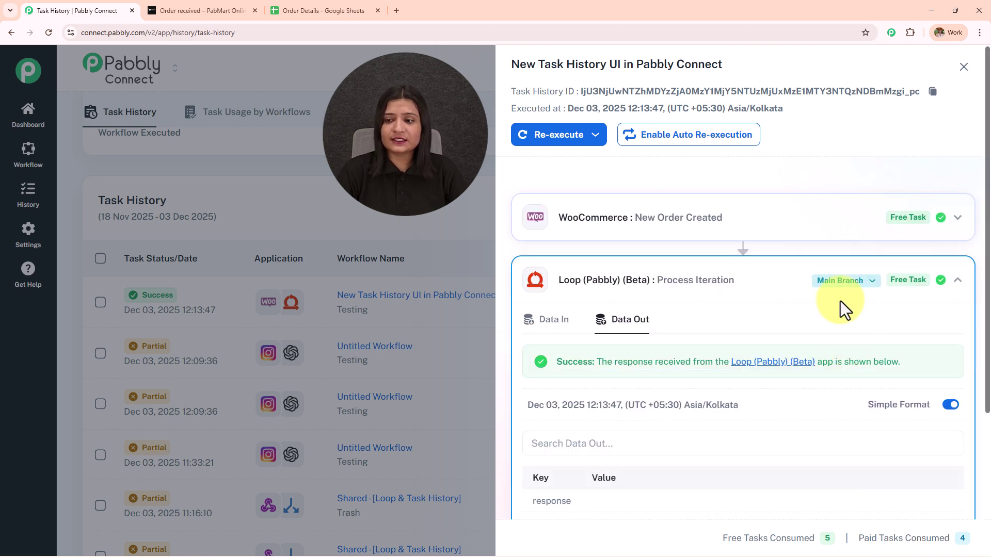
Show Loop Branch, Iteration 1, Route 1 and expand the Gmail send email step's output
{"action": "left_click", "coordinate": [840, 282]}
{"action": "left_click", "coordinate": [838, 331]}
{"action": "left_click", "coordinate": [851, 281]}
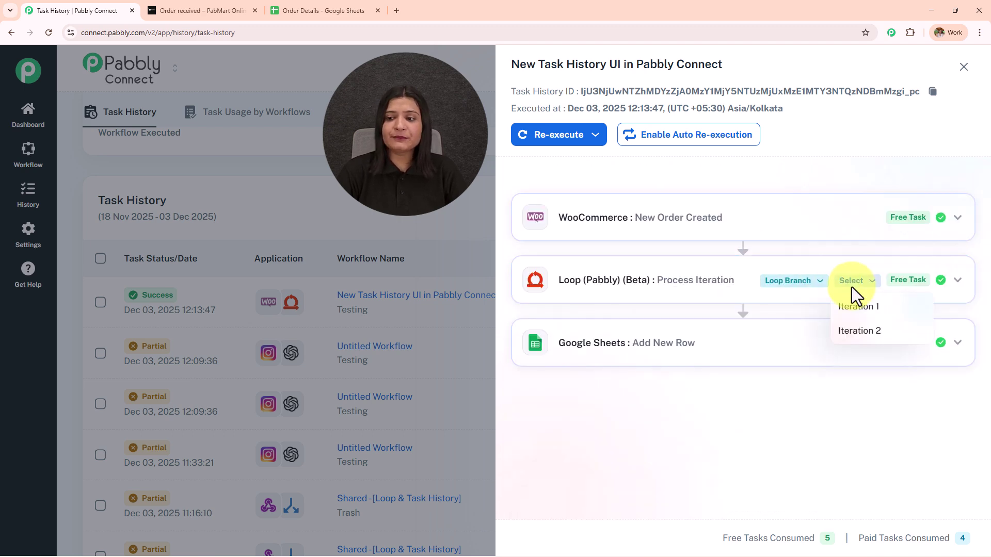
{"action": "left_click", "coordinate": [865, 310]}
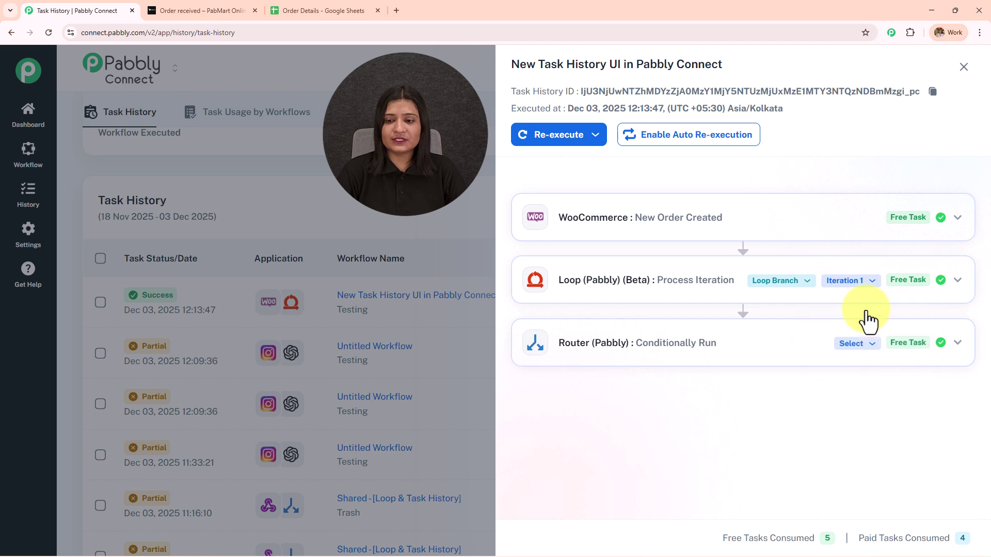
{"action": "left_click", "coordinate": [850, 344]}
{"action": "left_click", "coordinate": [852, 369]}
{"action": "scroll", "coordinate": [723, 301], "scroll_direction": "down", "scroll_amount": 5}
{"action": "left_click", "coordinate": [712, 467]}
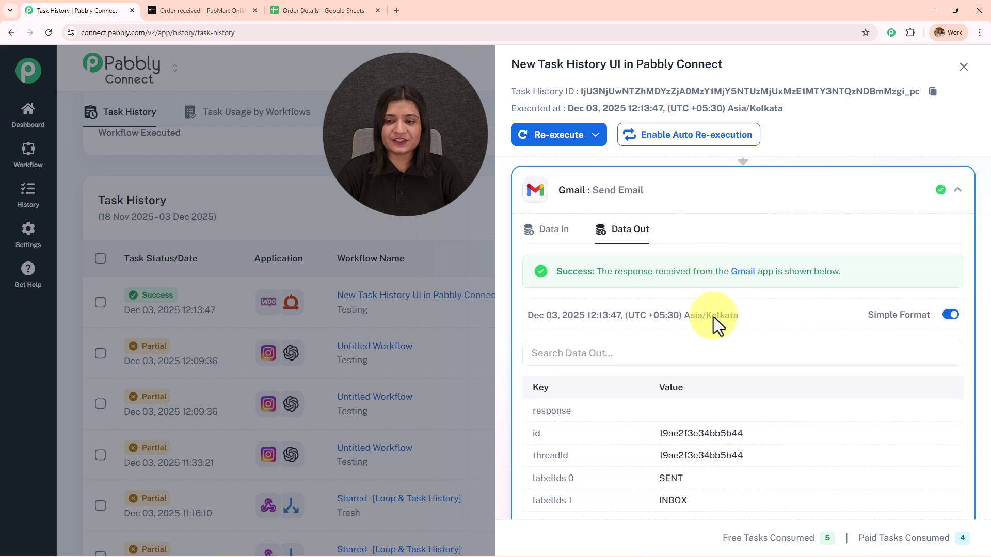
Switch the router to Route 2 and expand the Filter step's output
{"action": "scroll", "coordinate": [719, 418], "scroll_direction": "down", "scroll_amount": 3}
{"action": "scroll", "coordinate": [705, 423], "scroll_direction": "up", "scroll_amount": 4}
{"action": "scroll", "coordinate": [712, 438], "scroll_direction": "up", "scroll_amount": 6}
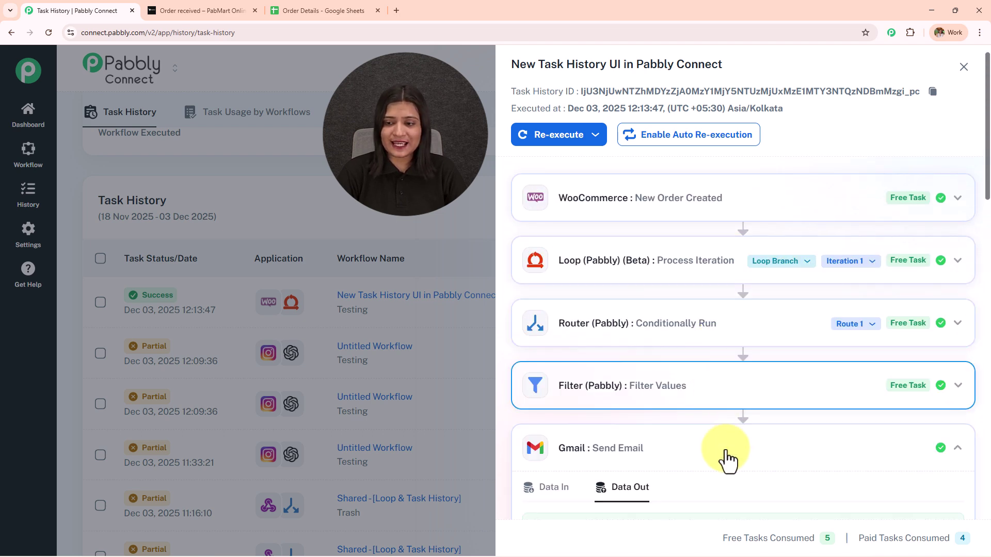
{"action": "left_click", "coordinate": [850, 343]}
{"action": "left_click", "coordinate": [854, 395]}
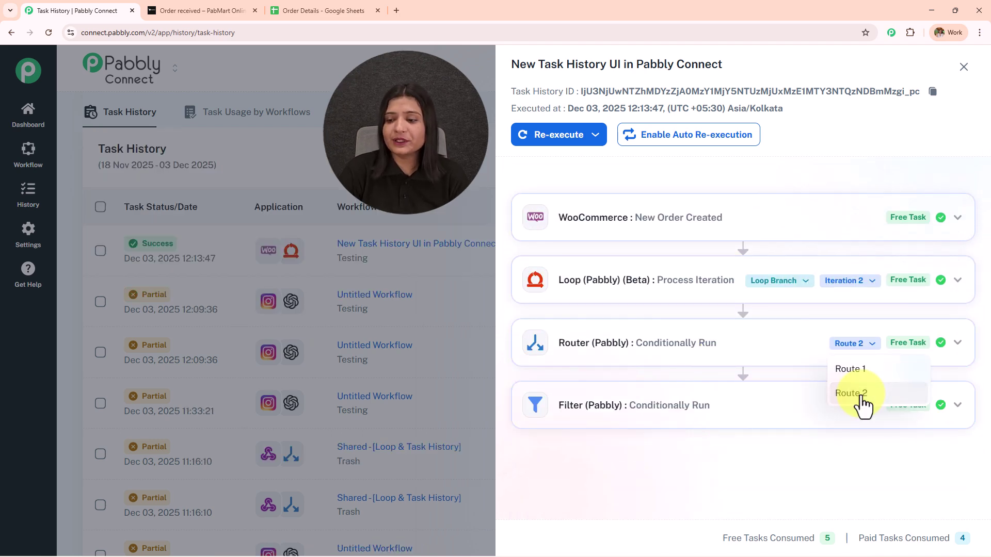
{"action": "left_click", "coordinate": [734, 412]}
{"action": "scroll", "coordinate": [772, 297], "scroll_direction": "down", "scroll_amount": 4}
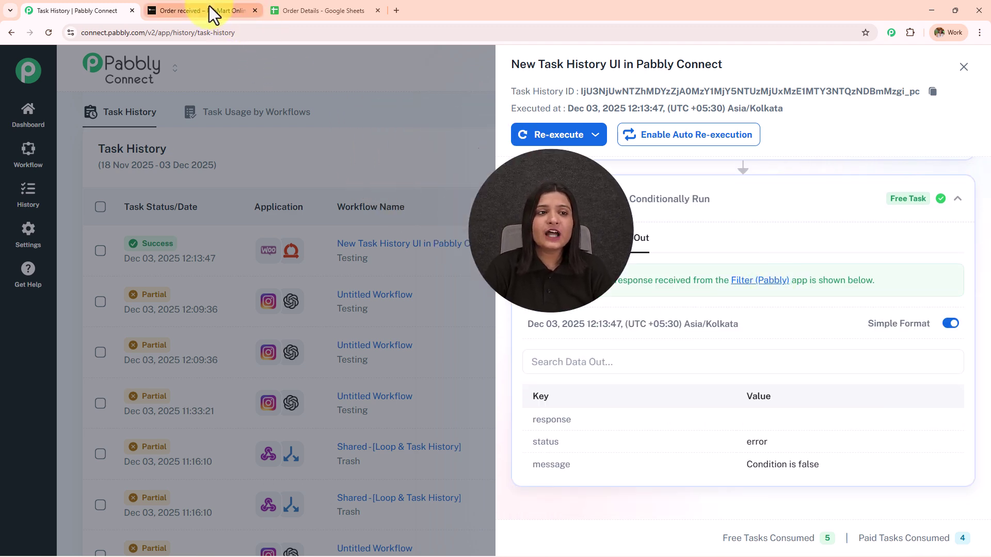
{"action": "left_click", "coordinate": [208, 11]}
Highlight the RadiantGlow Vitamin C Serum and Pabbly Connect product lines in the order details
{"action": "left_click", "coordinate": [480, 171]}
{"action": "scroll", "coordinate": [337, 222], "scroll_direction": "down", "scroll_amount": 3}
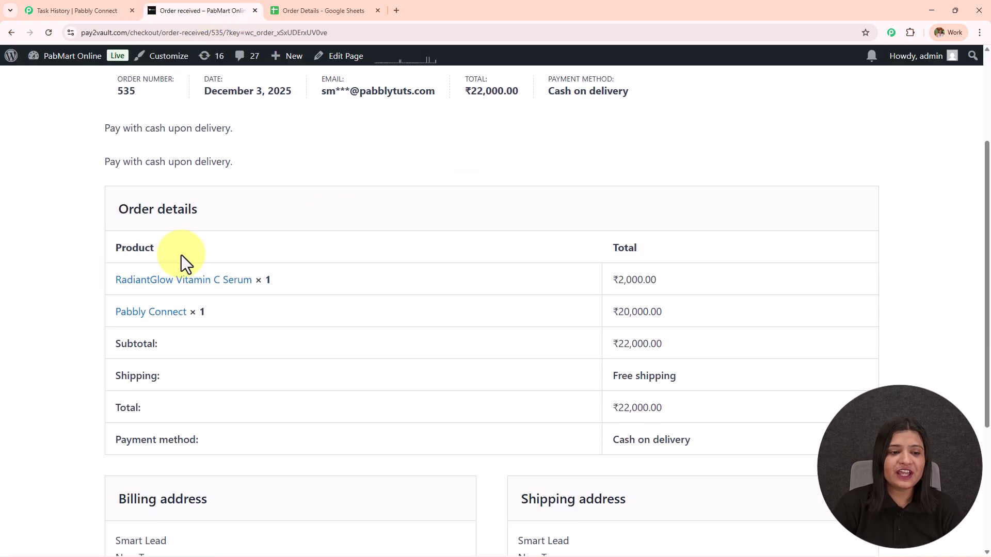
{"action": "left_click_drag", "start_coordinate": [109, 313], "coordinate": [205, 312]}
{"action": "left_click", "coordinate": [104, 282]}
{"action": "left_click_drag", "start_coordinate": [104, 281], "coordinate": [376, 278]}
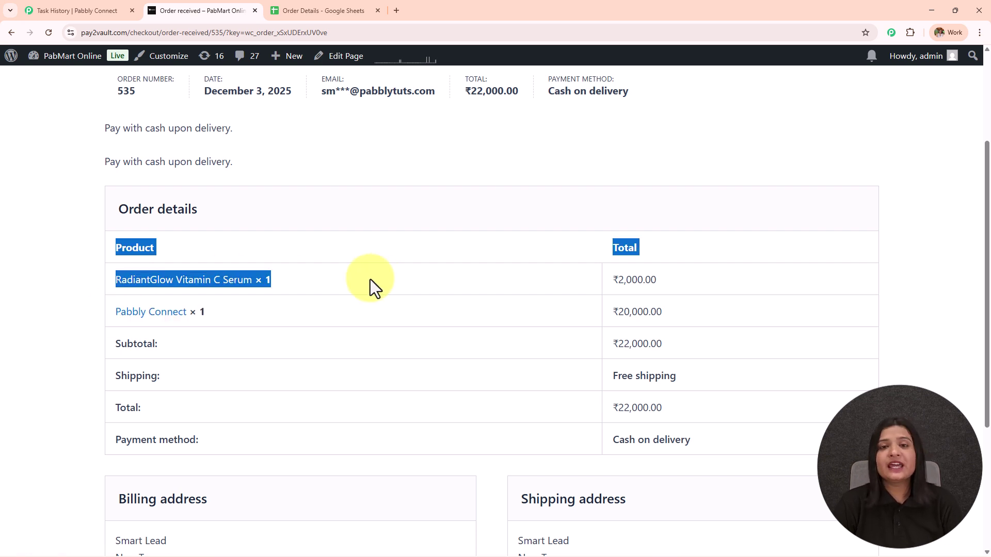
{"action": "left_click_drag", "start_coordinate": [110, 313], "coordinate": [268, 324]}
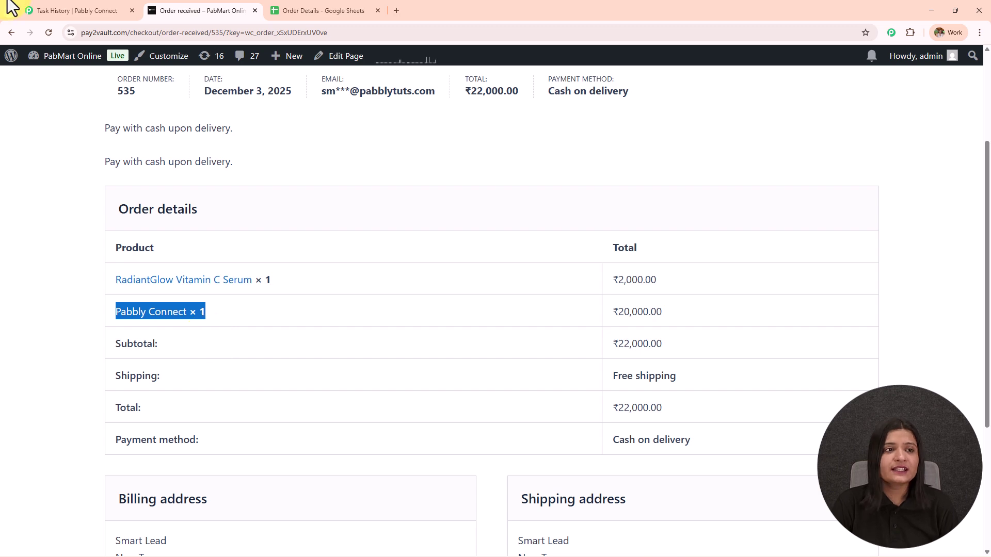
{"action": "left_click", "coordinate": [55, 11]}
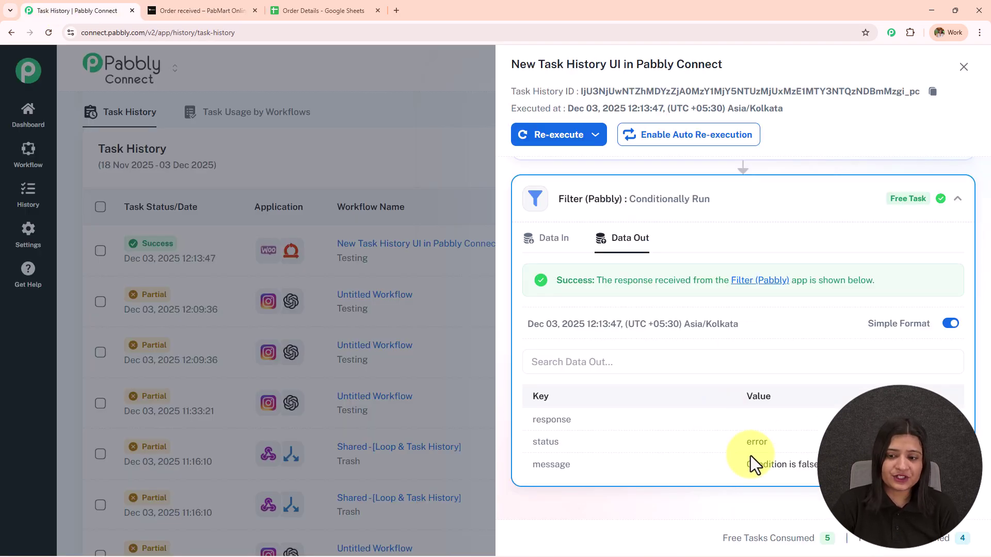
Highlight 'Condition is false' in the Filter step's Data Out
{"action": "left_click_drag", "start_coordinate": [743, 465], "coordinate": [820, 464]}
{"action": "scroll", "coordinate": [809, 429], "scroll_direction": "down", "scroll_amount": 1}
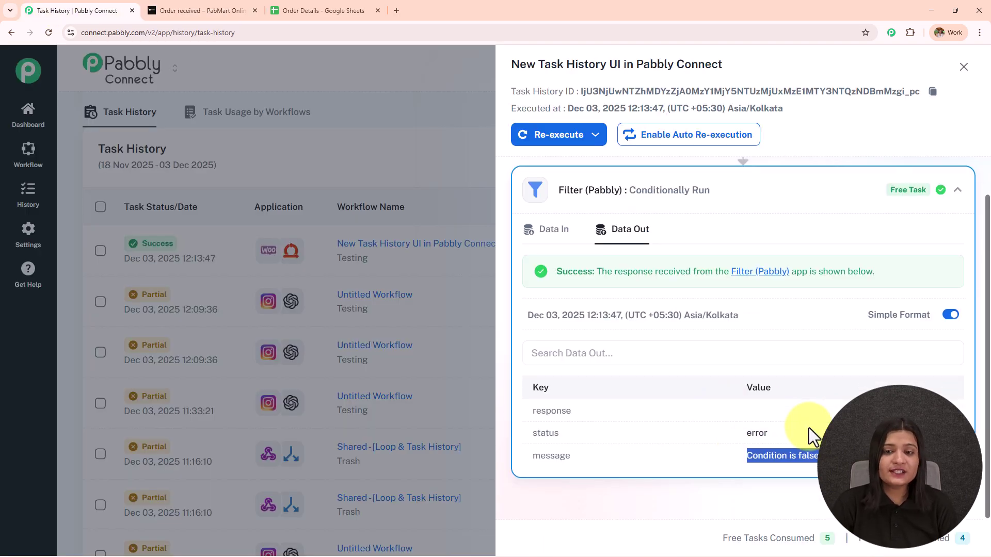